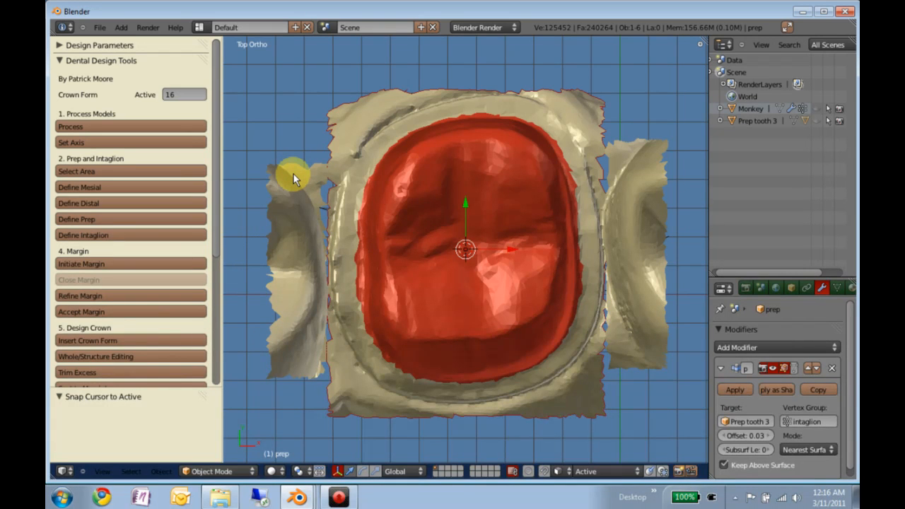
Step: Look at the prep model from the bottom, left and right, and return to the top view
{"action": "left_click", "coordinate": [60, 61]}
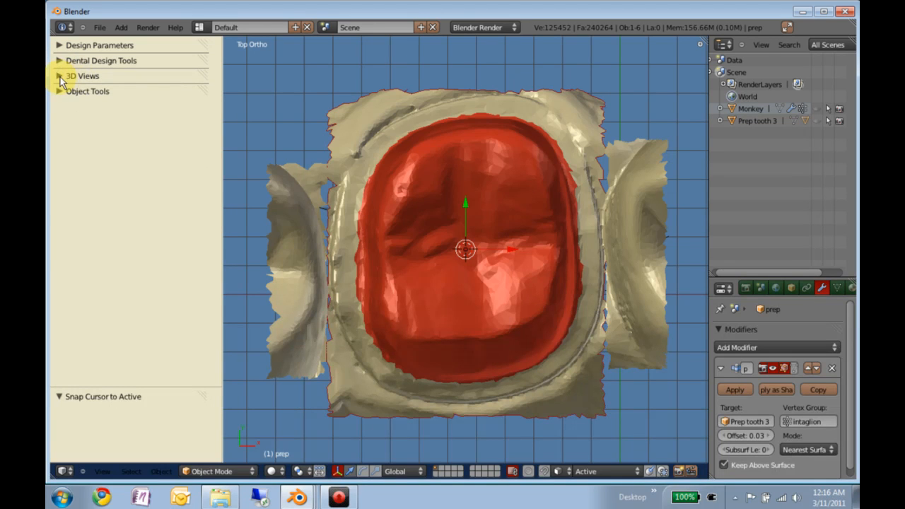
{"action": "left_click", "coordinate": [60, 78]}
{"action": "left_click", "coordinate": [76, 173]}
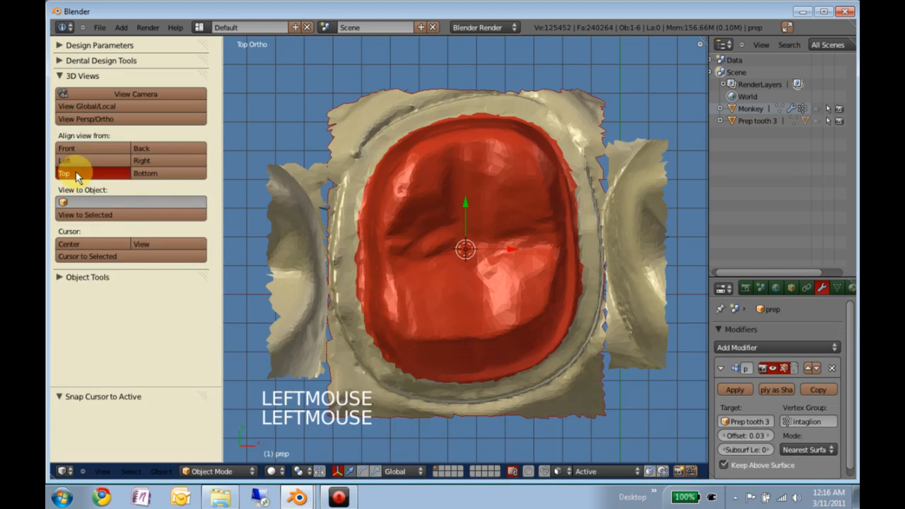
{"action": "left_click", "coordinate": [147, 172]}
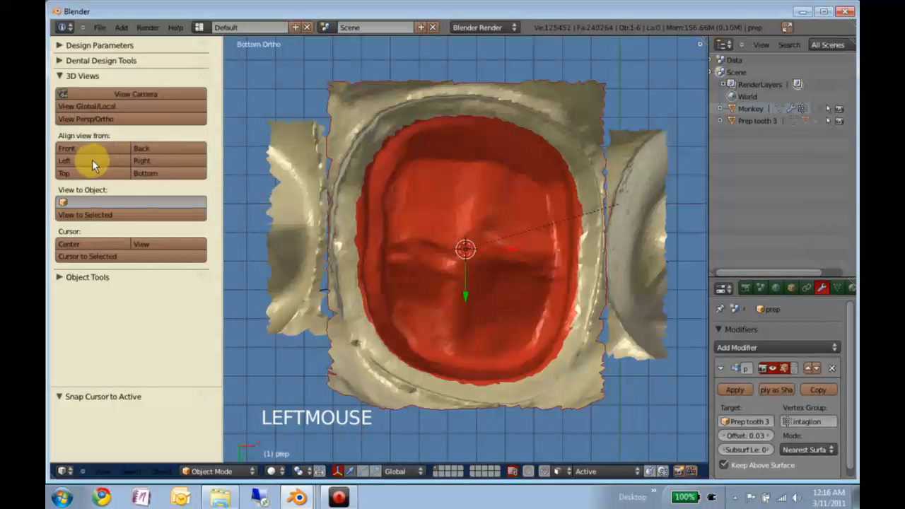
{"action": "left_click", "coordinate": [112, 160]}
{"action": "left_click", "coordinate": [142, 161]}
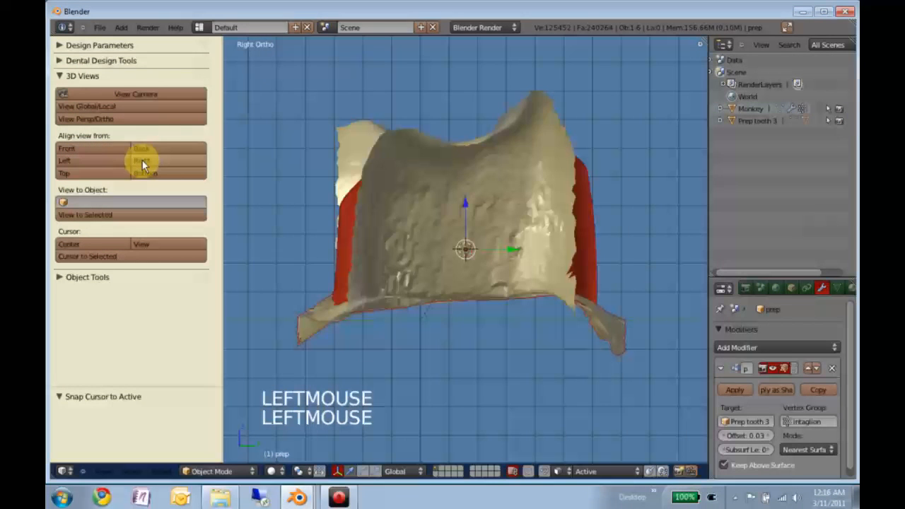
{"action": "left_click", "coordinate": [94, 173]}
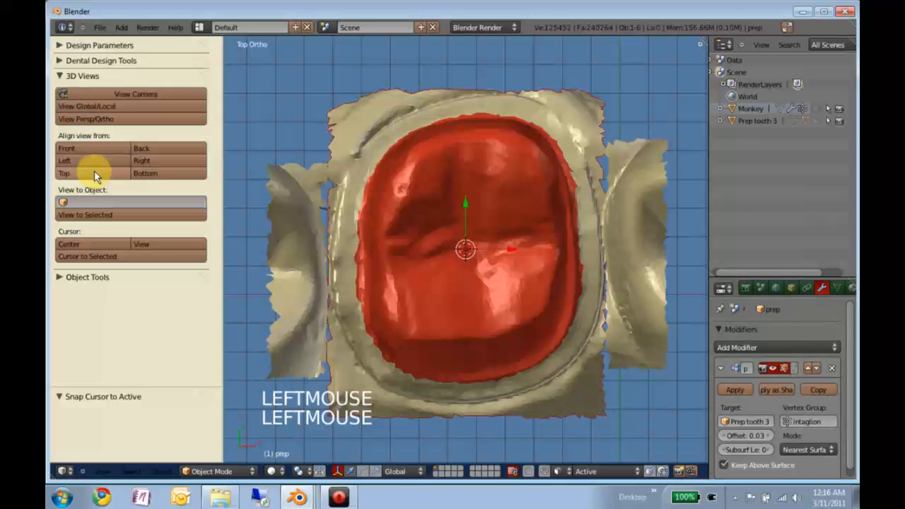
{"action": "left_click", "coordinate": [60, 75]}
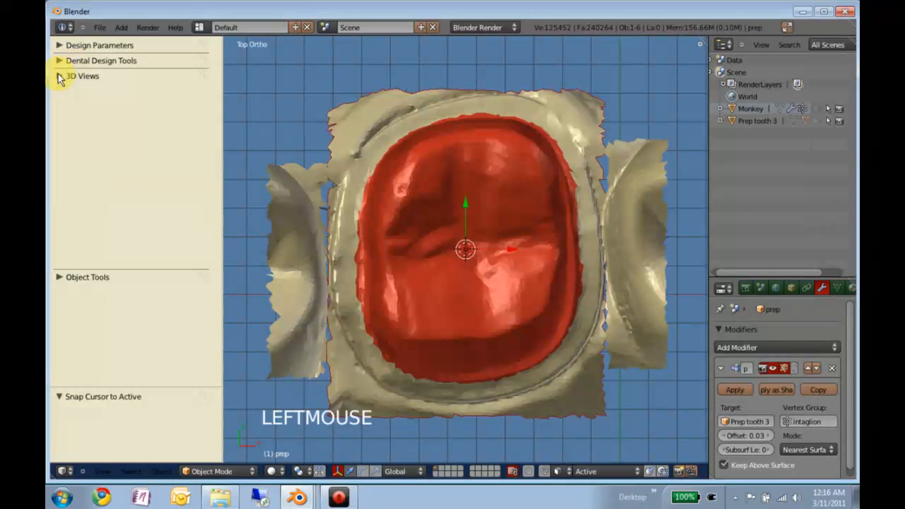
Step: Initiate the margin curve, enable snapping, and move its first point onto the upper-left margin of the prep
{"action": "left_click", "coordinate": [61, 61]}
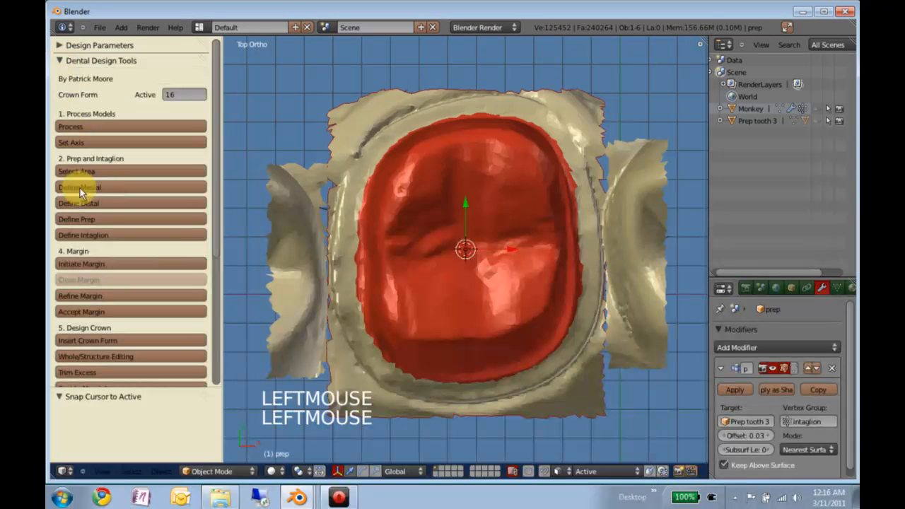
{"action": "left_click", "coordinate": [95, 263]}
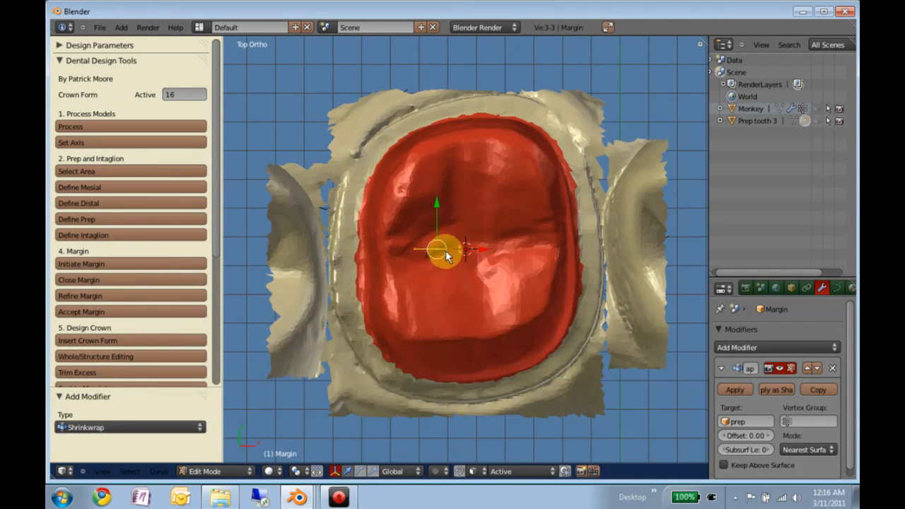
{"action": "left_click", "coordinate": [439, 469]}
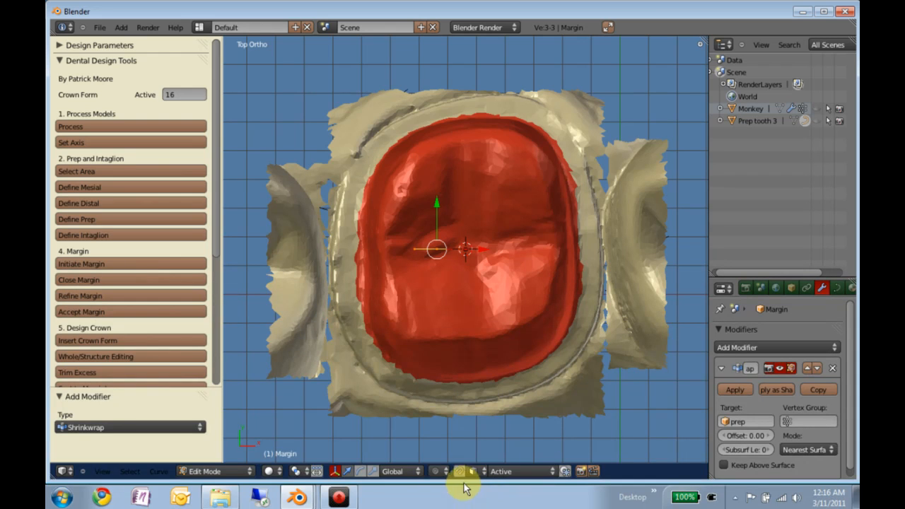
{"action": "left_click", "coordinate": [460, 472]}
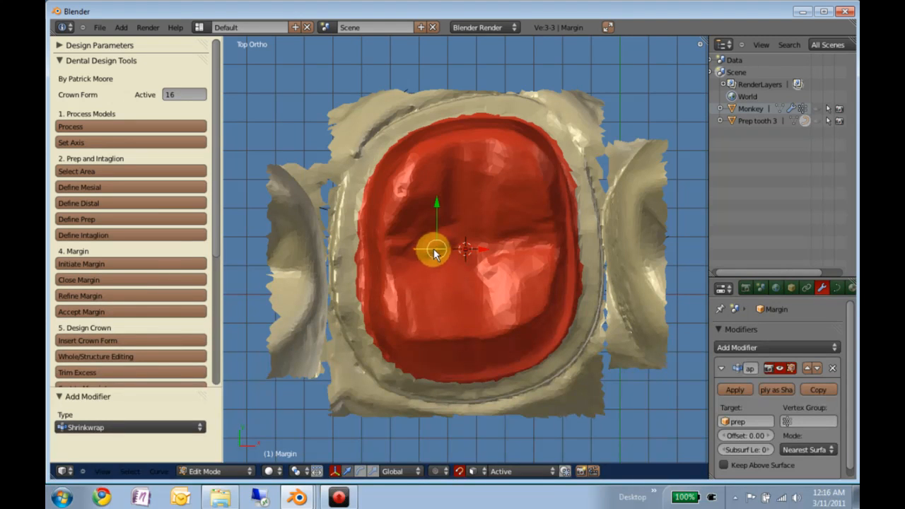
{"action": "key", "text": "g"}
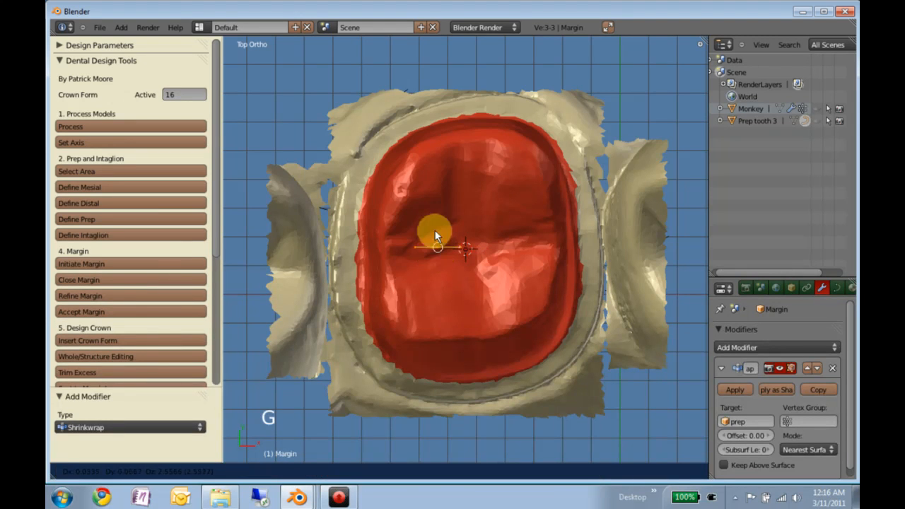
{"action": "left_click", "coordinate": [416, 115]}
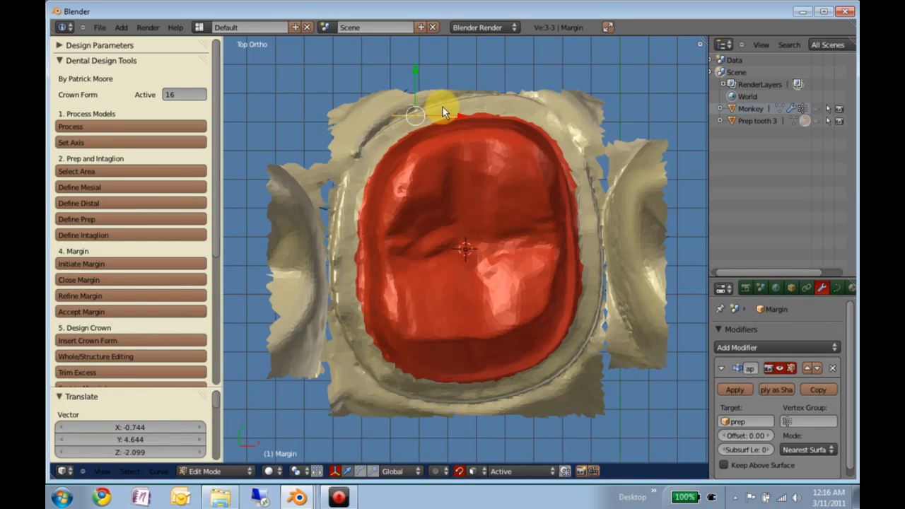
Step: Extrude three margin curve points clockwise along the prep's upper edge and around to its upper-right side
{"action": "key", "text": "e"}
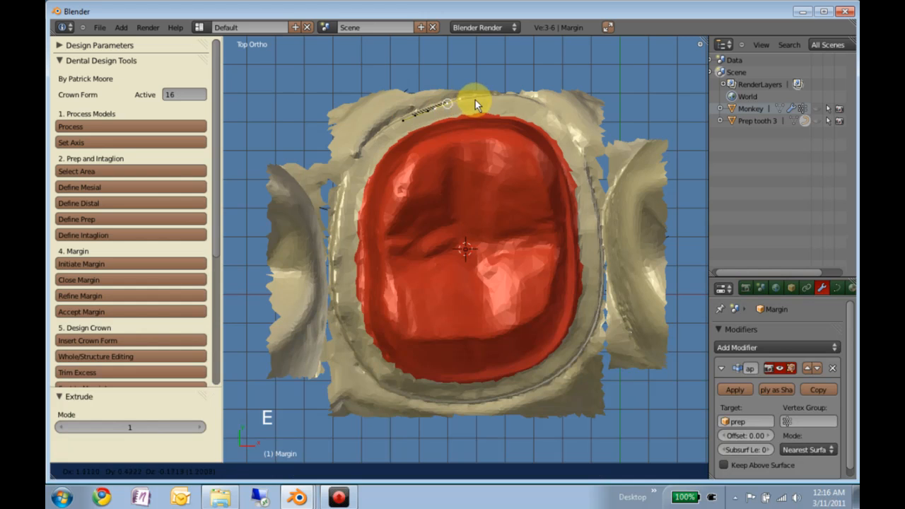
{"action": "left_click", "coordinate": [478, 97]}
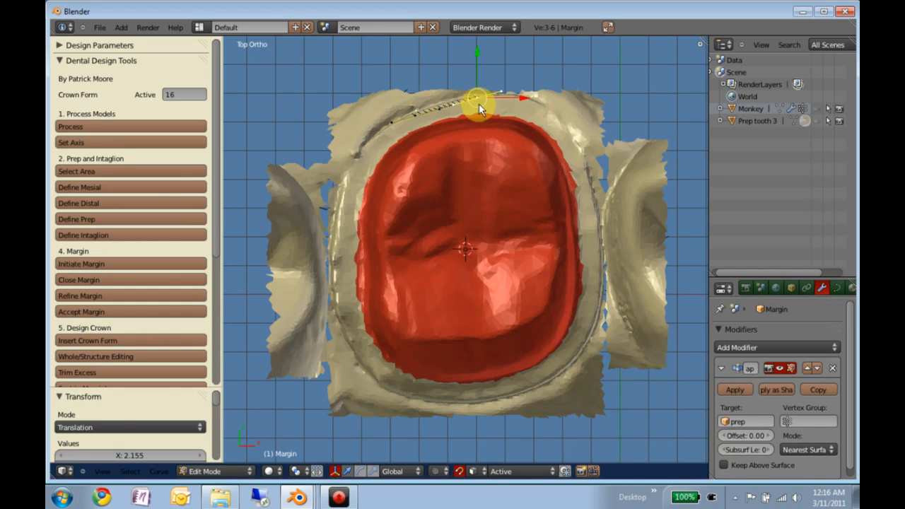
{"action": "key", "text": "e"}
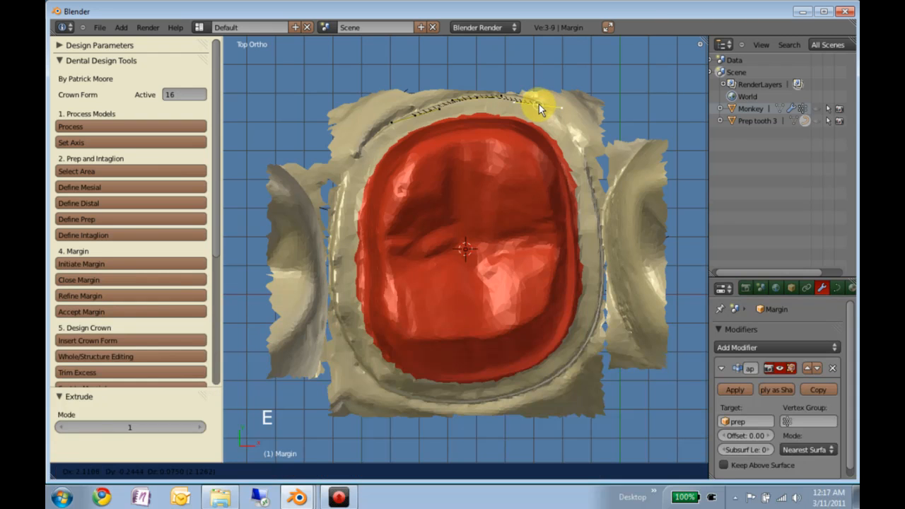
{"action": "left_click", "coordinate": [539, 104]}
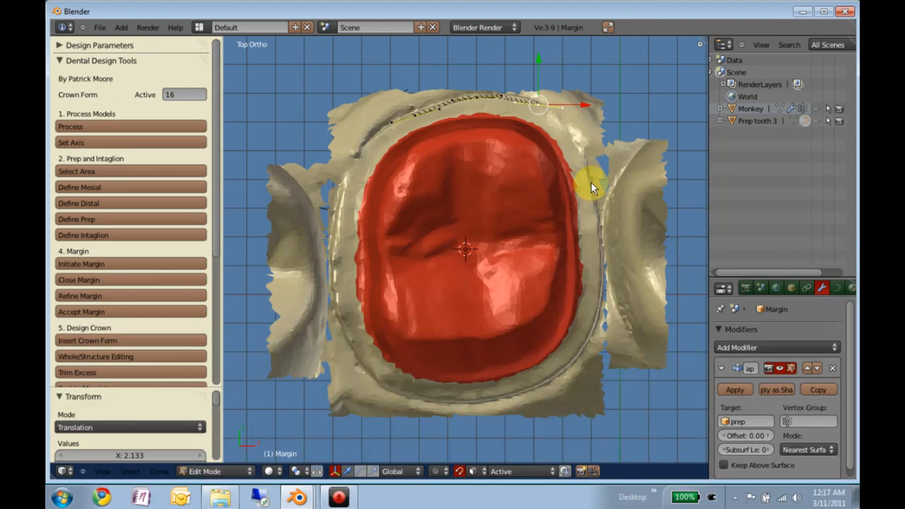
{"action": "key", "text": "e"}
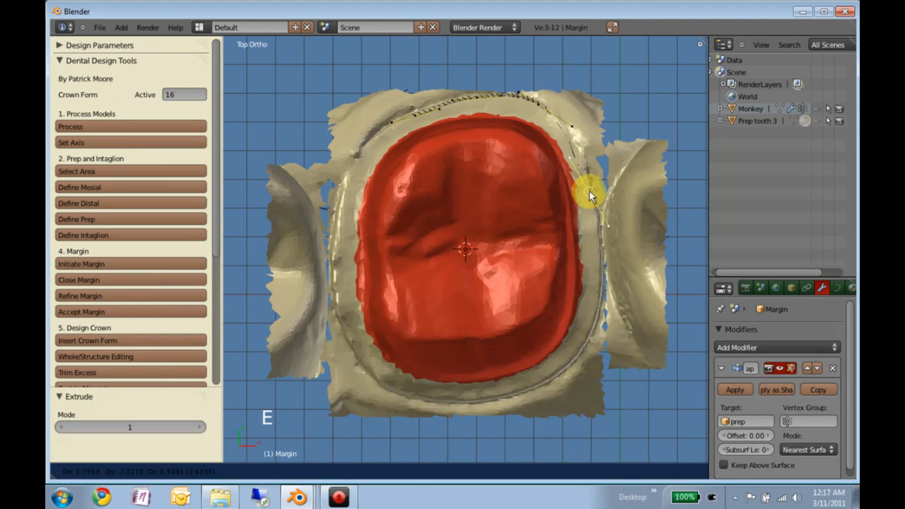
{"action": "left_click", "coordinate": [590, 193]}
Step: Extrude three more margin points down the prep's right side and around to the middle of its lower edge
{"action": "key", "text": "e"}
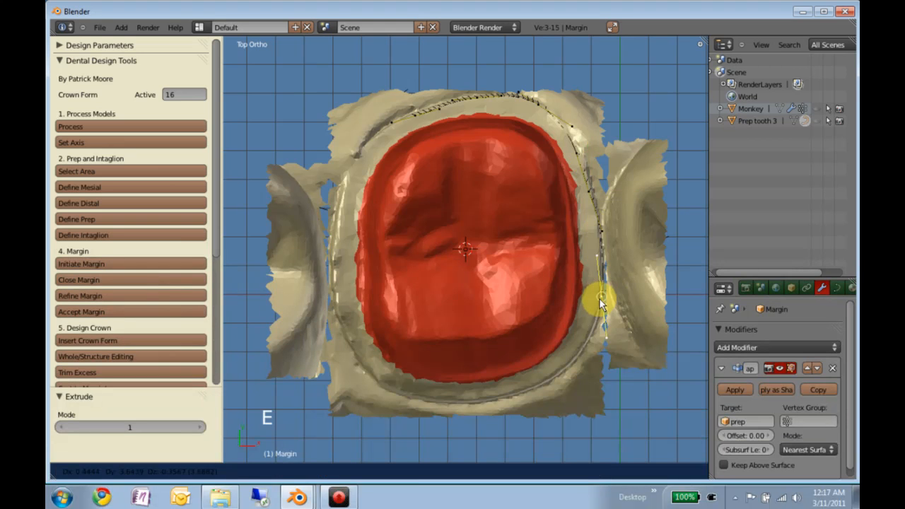
{"action": "left_click", "coordinate": [599, 304]}
{"action": "key", "text": "e"}
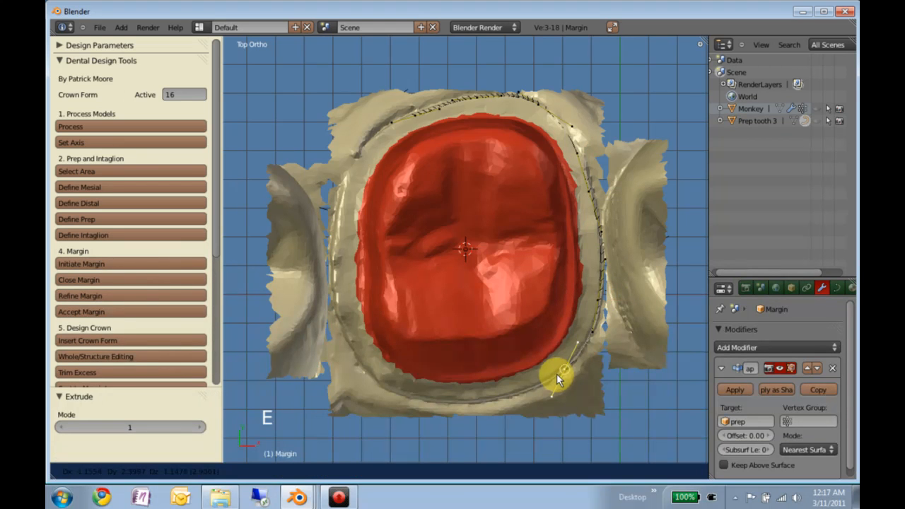
{"action": "left_click", "coordinate": [556, 371]}
{"action": "key", "text": "e"}
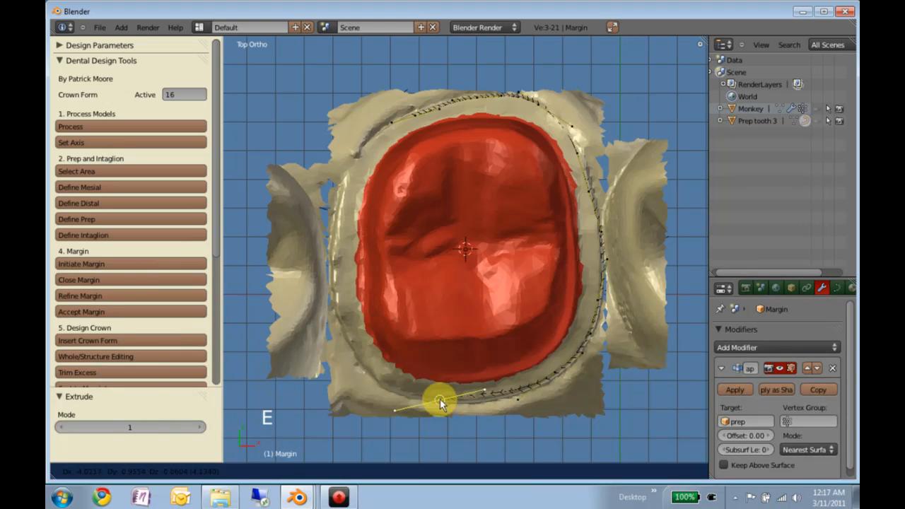
{"action": "left_click", "coordinate": [439, 399]}
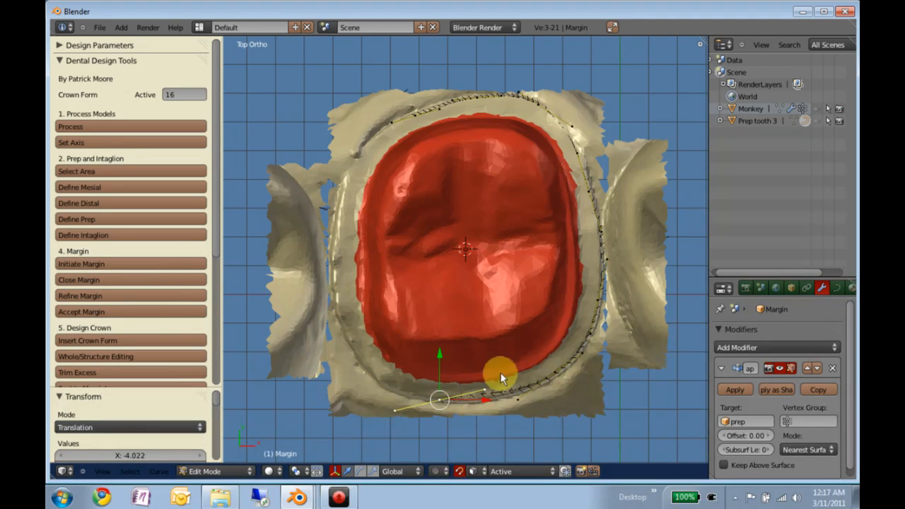
Step: Continue the margin curve with three extruded points around the prep's lower-left corner onto its left side
{"action": "key", "text": "e"}
{"action": "left_click", "coordinate": [385, 385]}
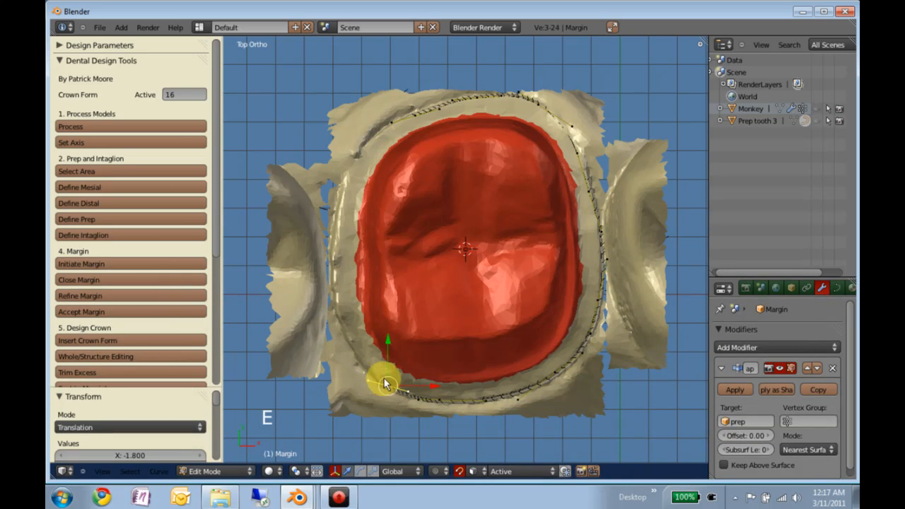
{"action": "key", "text": "e"}
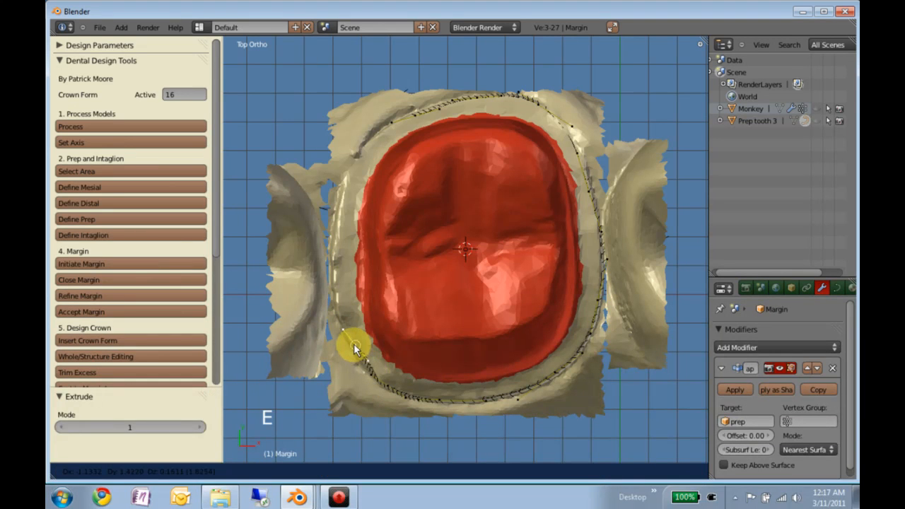
{"action": "left_click", "coordinate": [354, 345]}
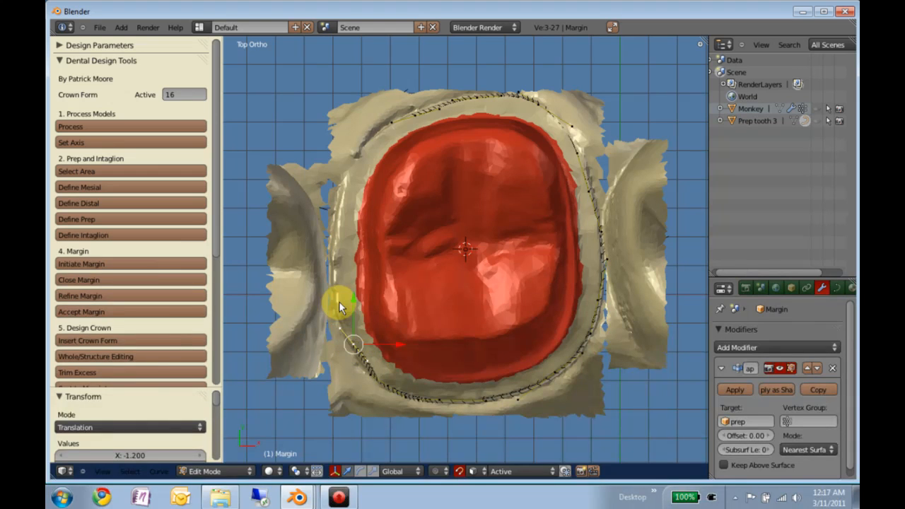
{"action": "key", "text": "e"}
{"action": "left_click", "coordinate": [338, 306]}
Step: Extrude four margin points up the prep's left side until the curve nearly meets its starting point
{"action": "key", "text": "e"}
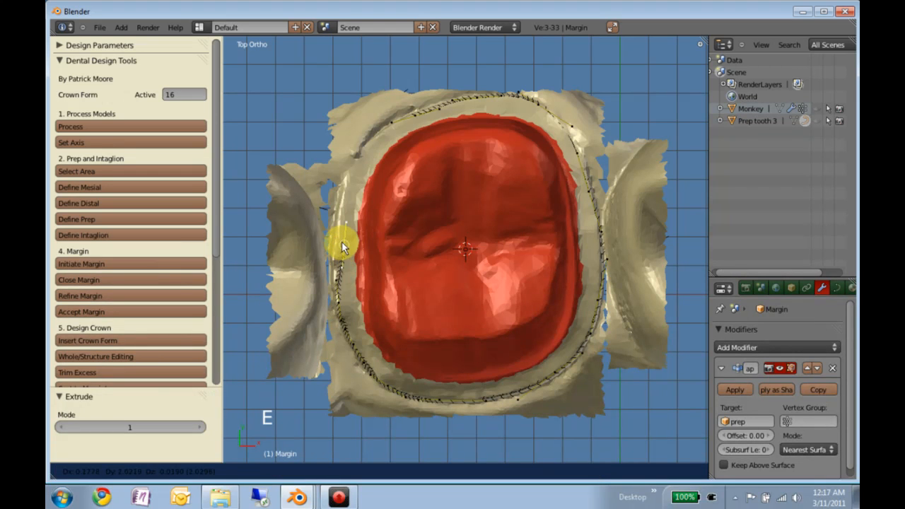
{"action": "left_click", "coordinate": [335, 245]}
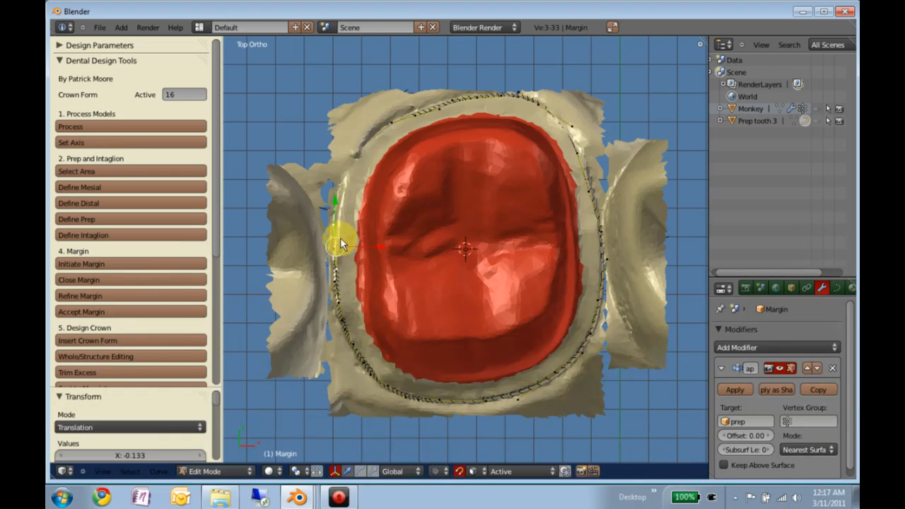
{"action": "key", "text": "e"}
{"action": "left_click", "coordinate": [347, 192]}
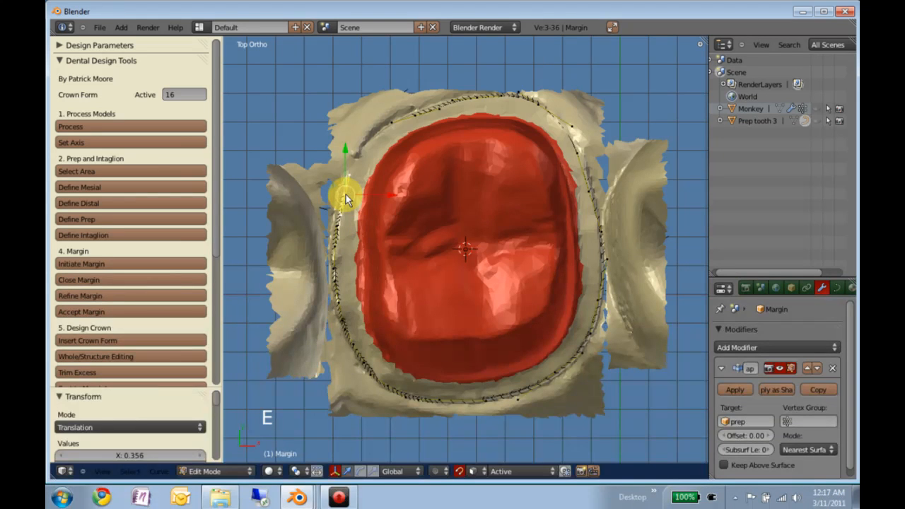
{"action": "key", "text": "e"}
{"action": "left_click", "coordinate": [355, 163]}
{"action": "key", "text": "e"}
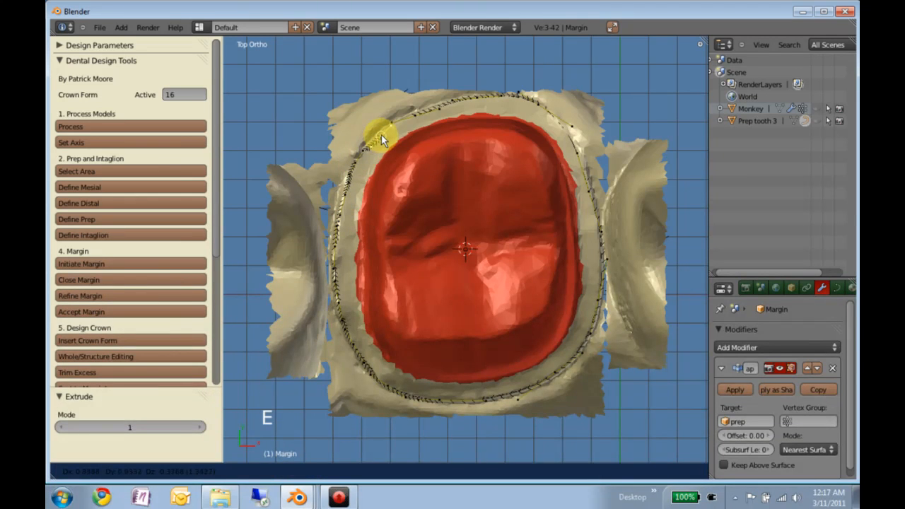
{"action": "left_click", "coordinate": [380, 138]}
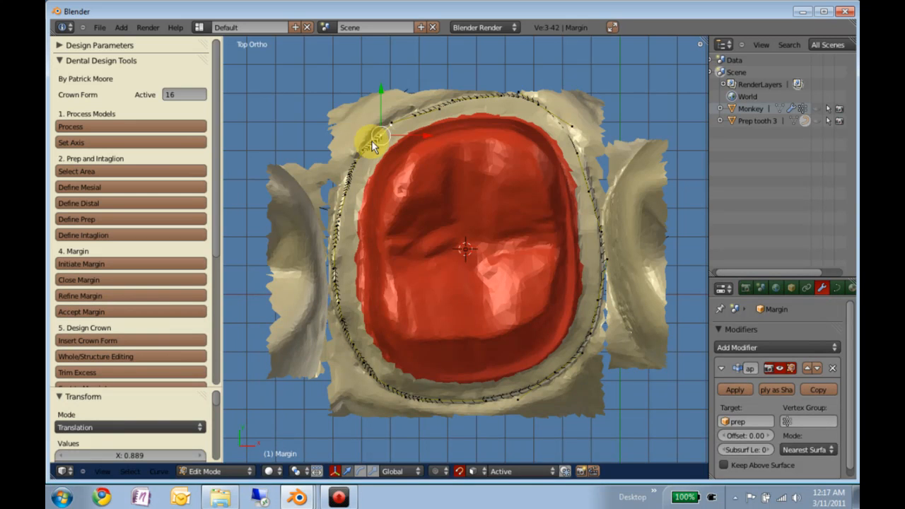
Step: Close the margin curve into a loop, check how it follows the prep, and return to Object Mode
{"action": "left_click", "coordinate": [126, 278]}
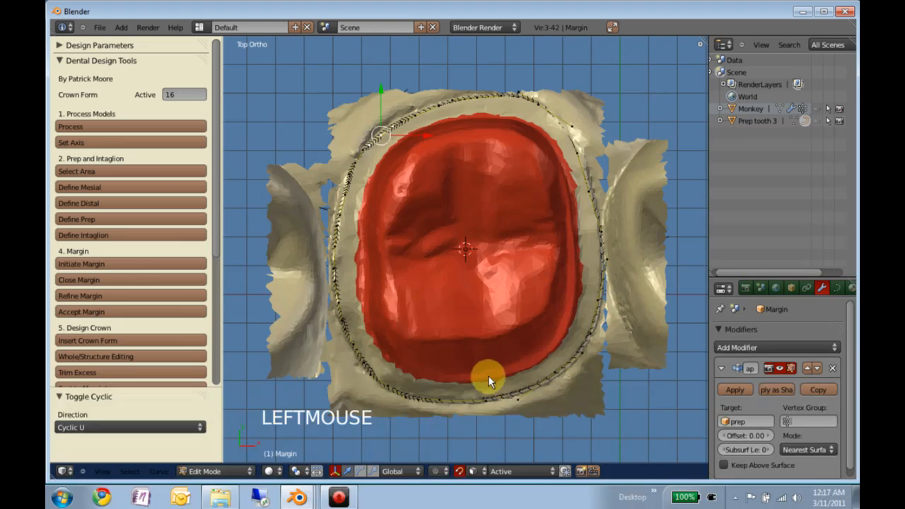
{"action": "middle_click_drag", "start_coordinate": [488, 376], "coordinate": [416, 340]}
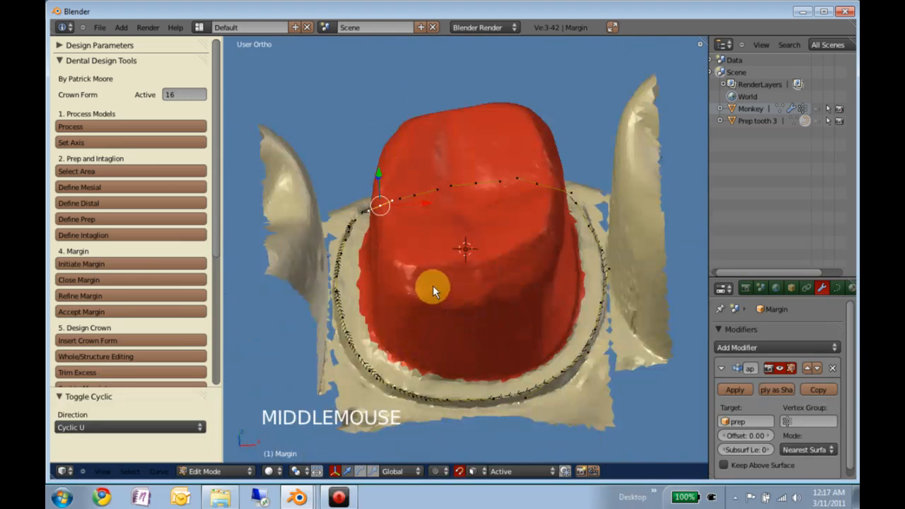
{"action": "middle_click_drag", "start_coordinate": [433, 286], "coordinate": [434, 281]}
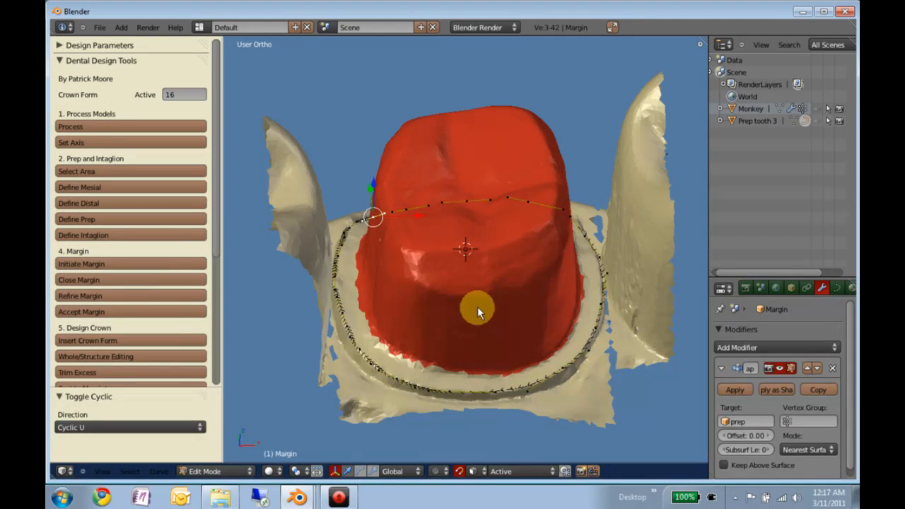
{"action": "key", "text": "Tab"}
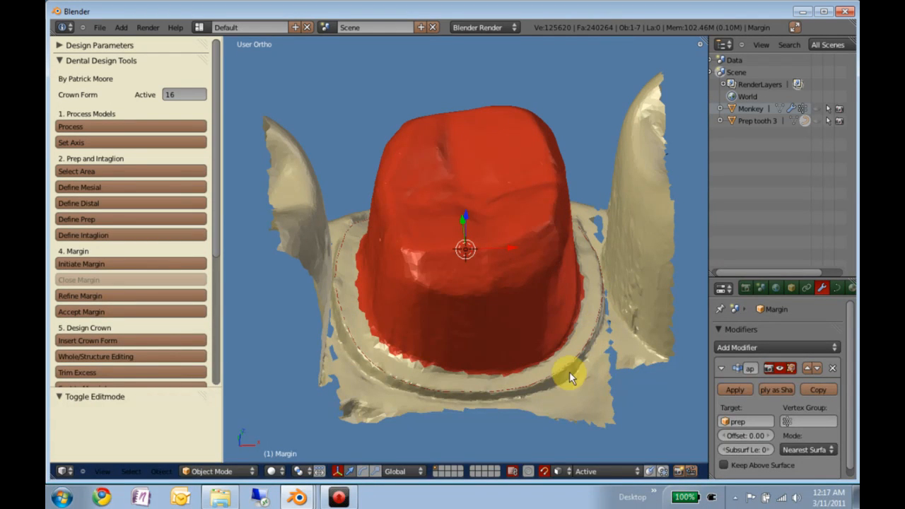
Step: Expand the Prep tooth 3 hierarchy and hide the mesial model to expose the margin
{"action": "middle_click_drag", "start_coordinate": [505, 384], "coordinate": [365, 332]}
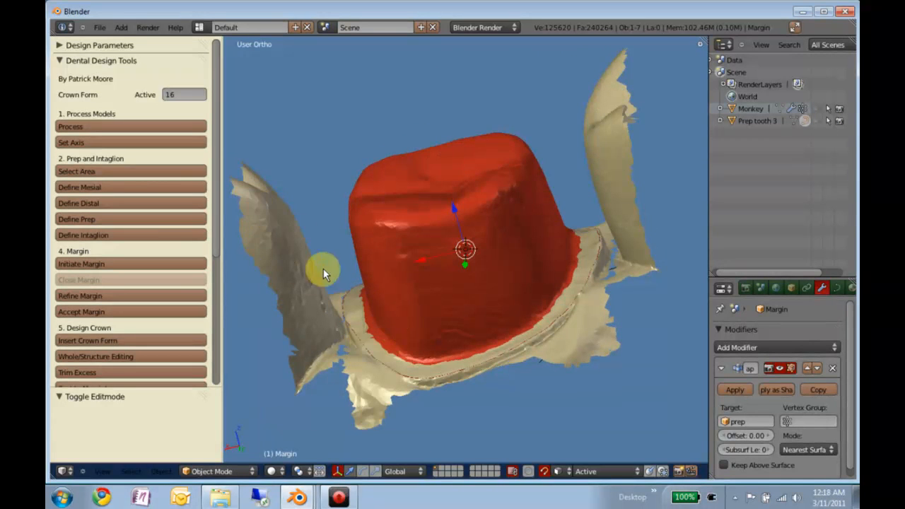
{"action": "left_click", "coordinate": [720, 121]}
{"action": "left_click", "coordinate": [817, 169]}
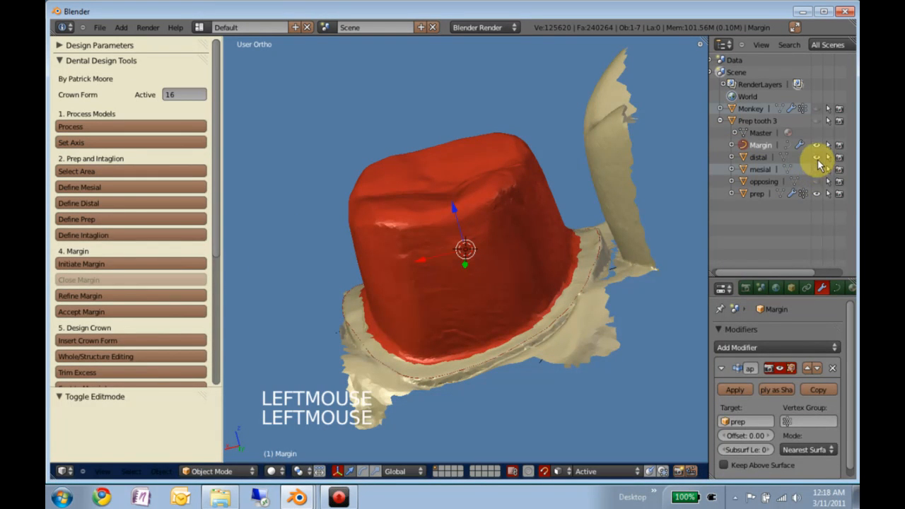
Step: Hide the distal model so that the margin curve can be viewed all around the prep
{"action": "left_click", "coordinate": [817, 157]}
{"action": "middle_click_drag", "start_coordinate": [486, 252], "coordinate": [447, 335]}
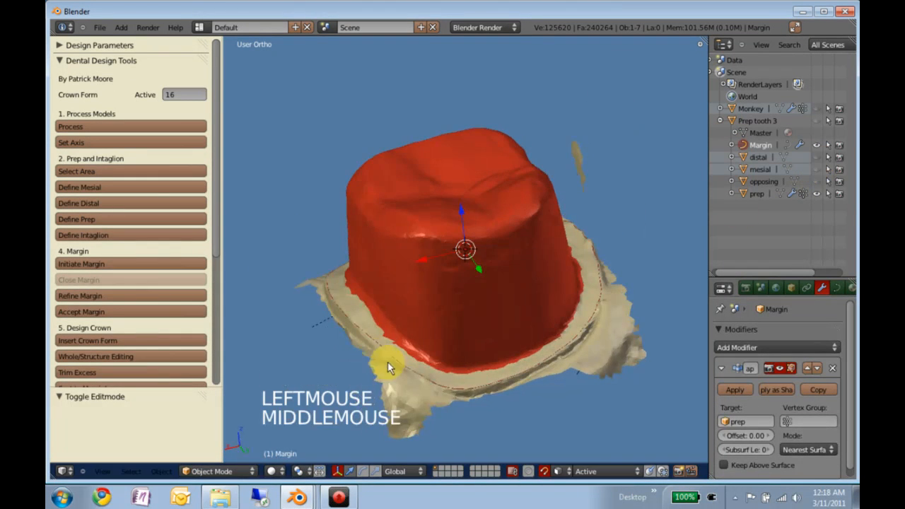
{"action": "mouse_move", "coordinate": [477, 380]}
{"action": "middle_mouse_down"}
{"action": "mouse_move", "coordinate": [335, 330]}
{"action": "mouse_move", "coordinate": [460, 376]}
{"action": "middle_mouse_up"}
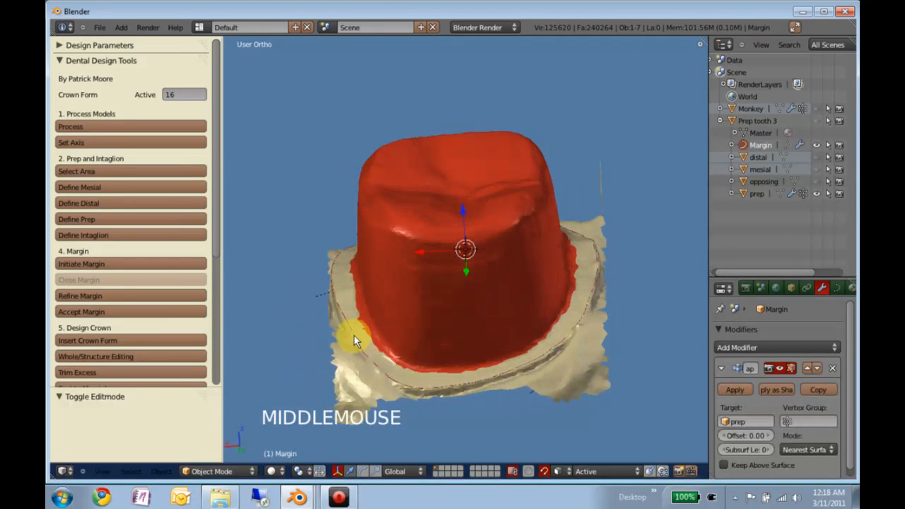
Step: In Edit Mode, move the margin curve point at the prep's lower-left corner about 0.84 along Y onto the margin edge, then return to Object Mode
{"action": "key", "text": "Tab"}
{"action": "scroll", "coordinate": [364, 344], "scroll_direction": "up", "scroll_amount": 2}
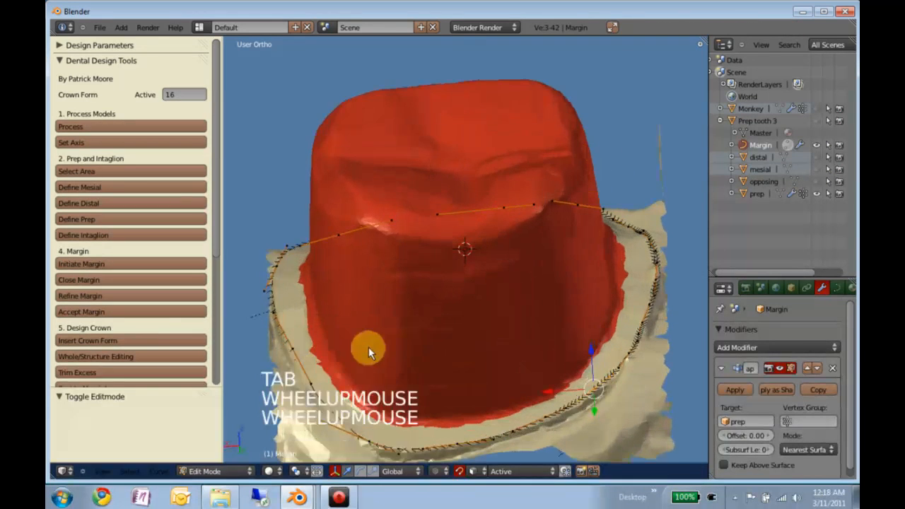
{"action": "right_click", "coordinate": [295, 350]}
{"action": "scroll", "coordinate": [299, 354], "scroll_direction": "down", "scroll_amount": 2}
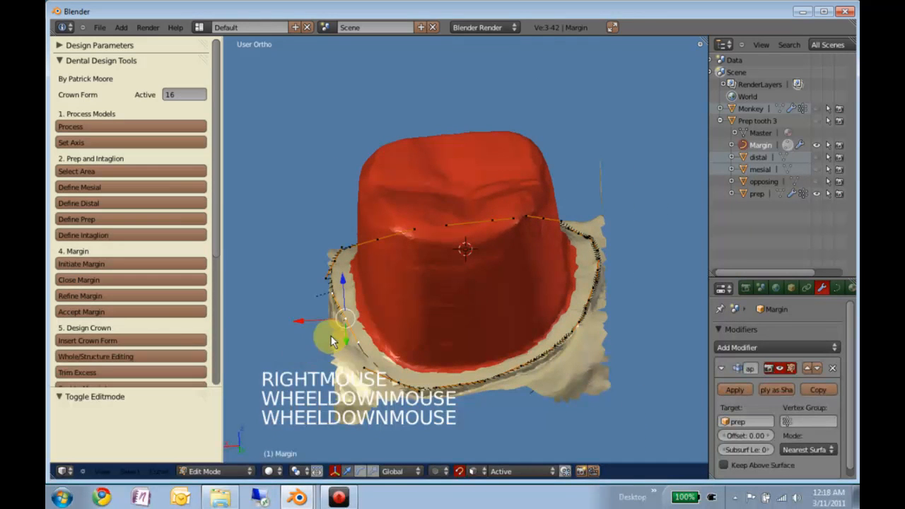
{"action": "key", "text": "g"}
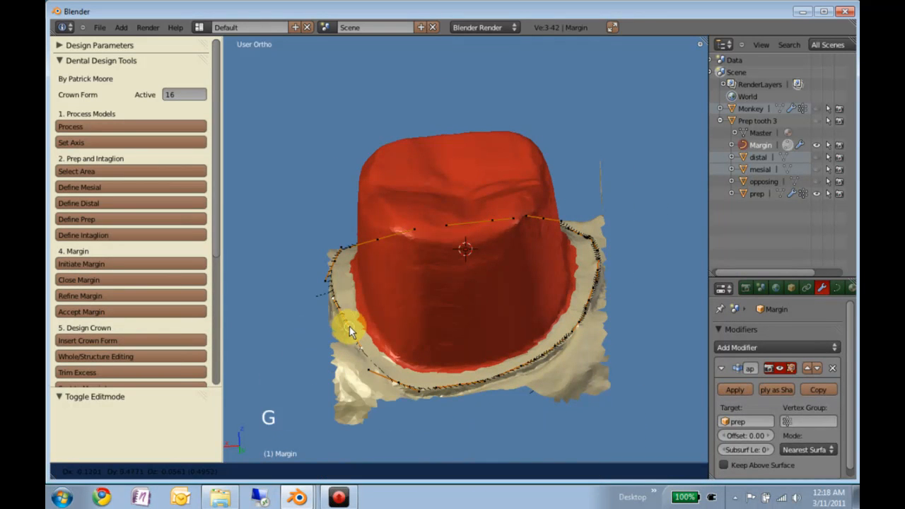
{"action": "left_click", "coordinate": [352, 333]}
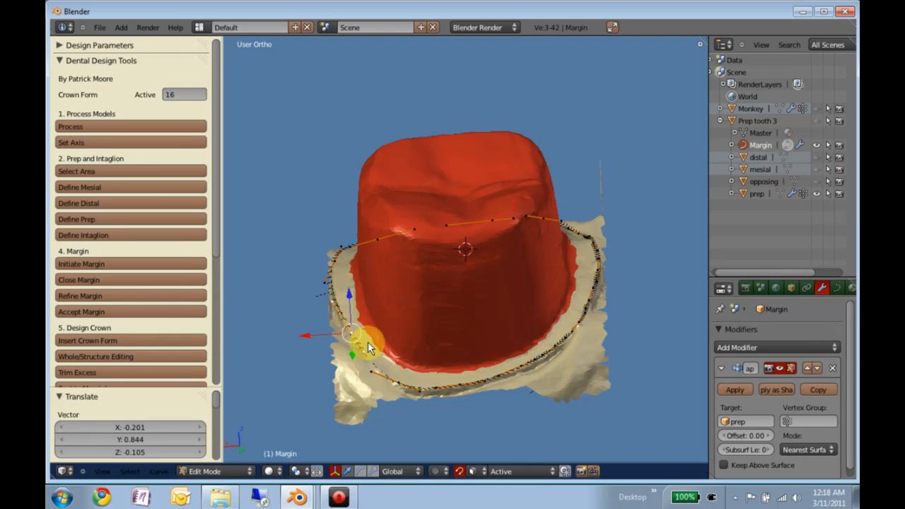
{"action": "key", "text": "Tab"}
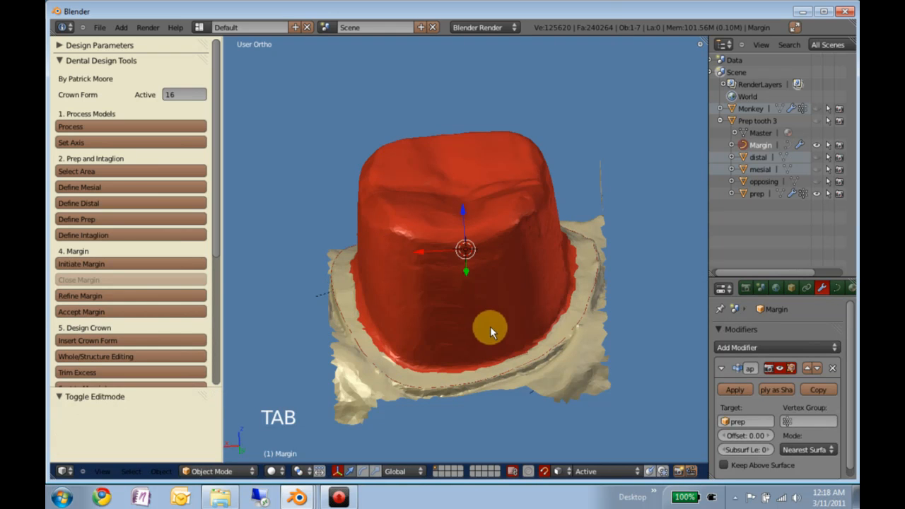
Step: Refine the margin curve, enter Edit Mode on the refined Margin object and enable proportional editing
{"action": "scroll", "coordinate": [467, 324], "scroll_direction": "up", "scroll_amount": 2}
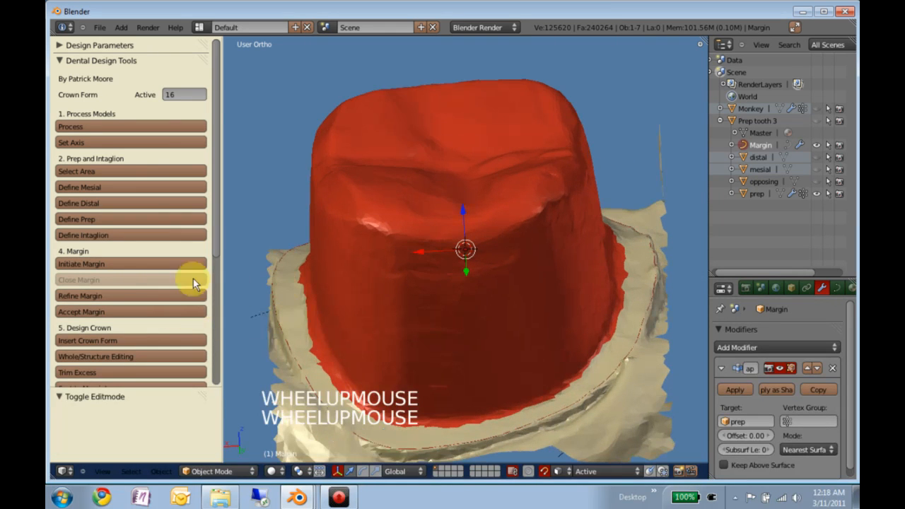
{"action": "left_click", "coordinate": [139, 297]}
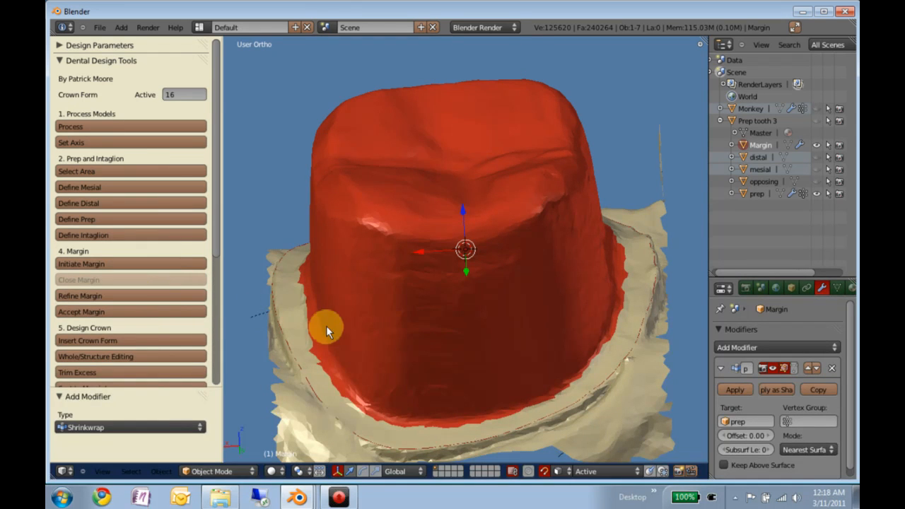
{"action": "key", "text": "Tab"}
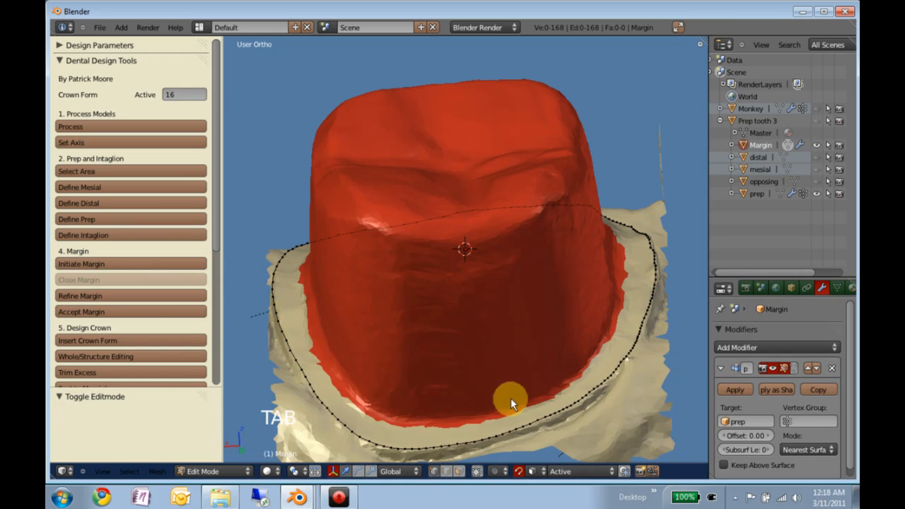
{"action": "left_click", "coordinate": [498, 470]}
{"action": "left_click", "coordinate": [503, 441]}
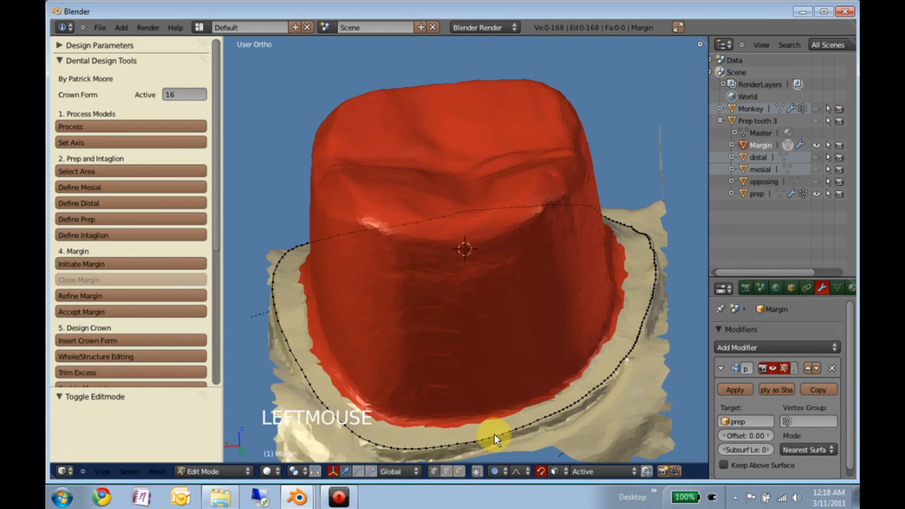
Step: Nudge a margin vertex at the prep's lower-left corner about 0.06 along Y with a smooth proportional falloff
{"action": "right_click", "coordinate": [302, 368]}
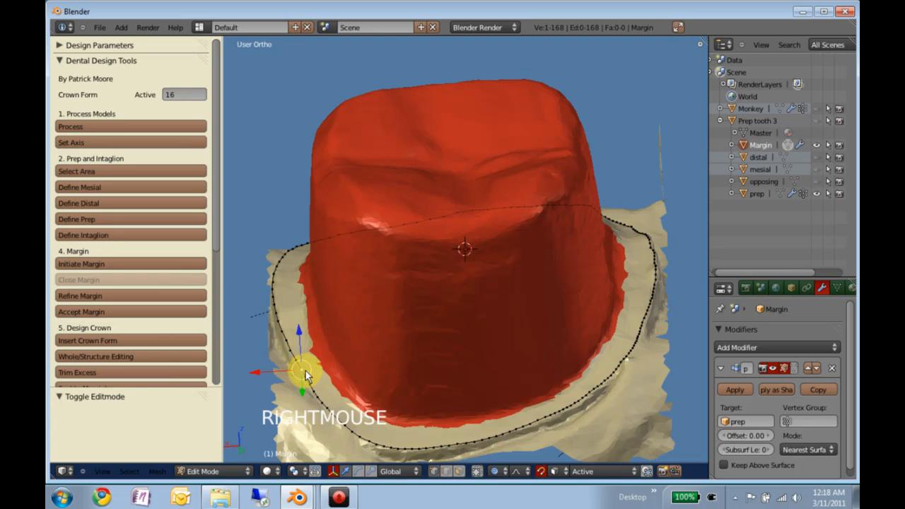
{"action": "key", "text": "g"}
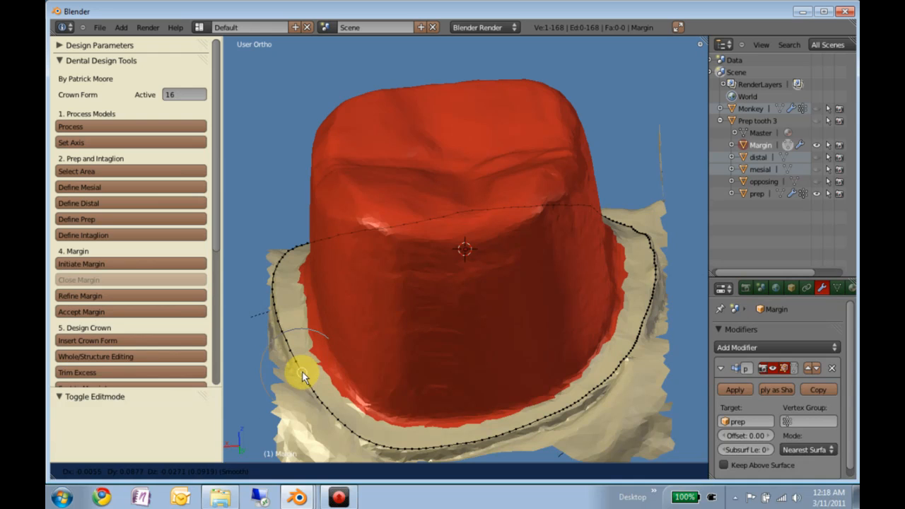
{"action": "scroll", "coordinate": [302, 371], "scroll_direction": "down", "scroll_amount": 3}
{"action": "scroll", "coordinate": [302, 375], "scroll_direction": "up", "scroll_amount": 3}
{"action": "left_click", "coordinate": [302, 371]}
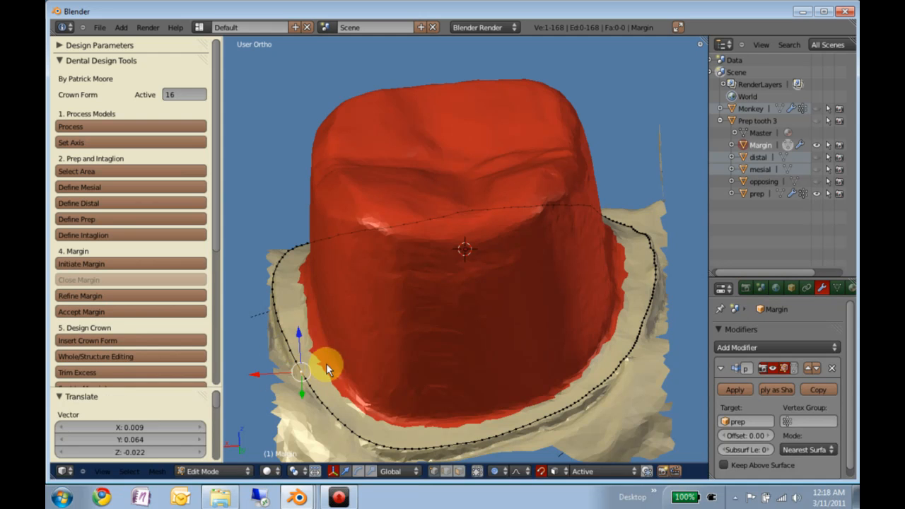
Step: Examine from several sides how the refined margin line follows the edge of the prep
{"action": "right_click", "coordinate": [397, 377]}
{"action": "scroll", "coordinate": [429, 322], "scroll_direction": "up", "scroll_amount": 1}
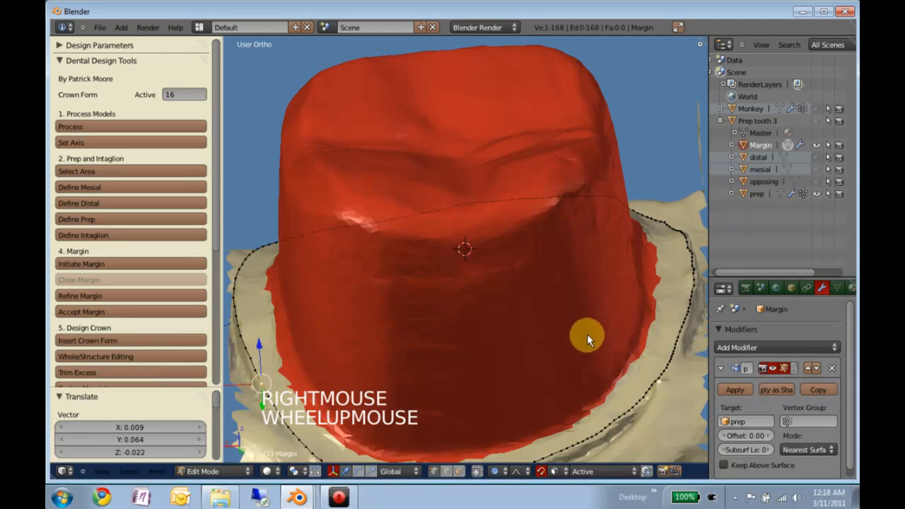
{"action": "scroll", "coordinate": [599, 338], "scroll_direction": "down", "scroll_amount": 2}
{"action": "middle_click_drag", "start_coordinate": [605, 341], "coordinate": [412, 352]}
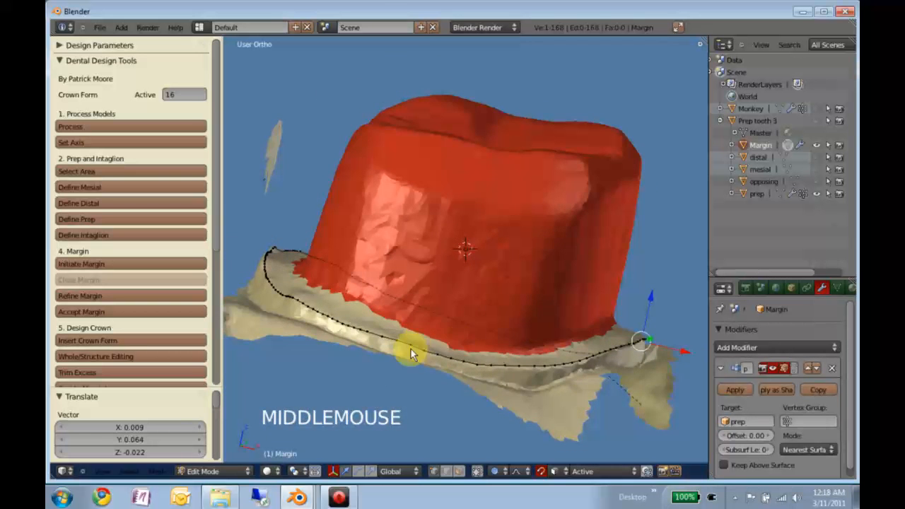
{"action": "middle_click_drag", "start_coordinate": [439, 302], "coordinate": [388, 340]}
{"action": "middle_click_drag", "start_coordinate": [297, 328], "coordinate": [285, 297]}
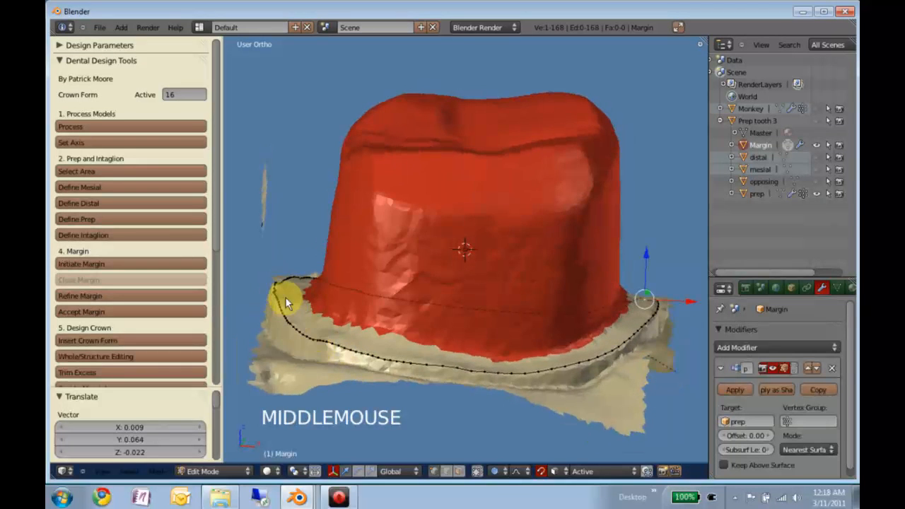
{"action": "middle_click_drag", "start_coordinate": [505, 340], "coordinate": [559, 355]}
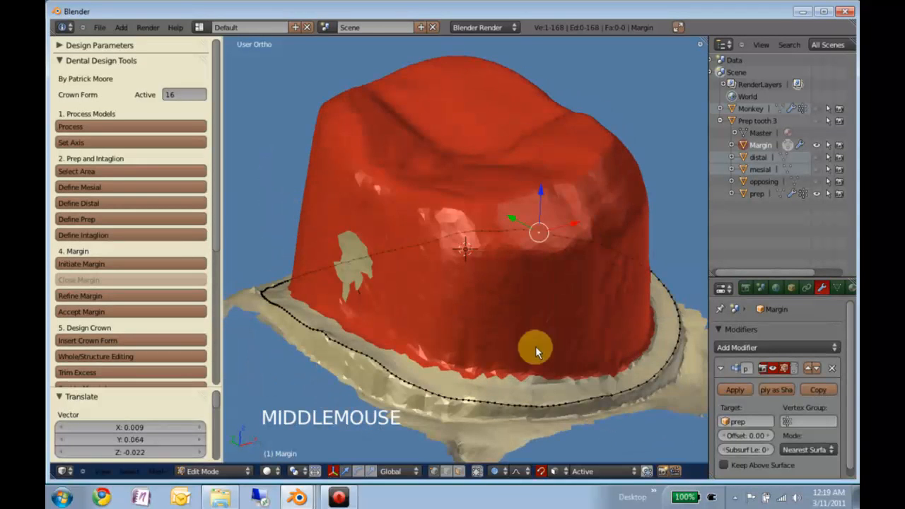
{"action": "middle_click_drag", "start_coordinate": [467, 345], "coordinate": [467, 347]}
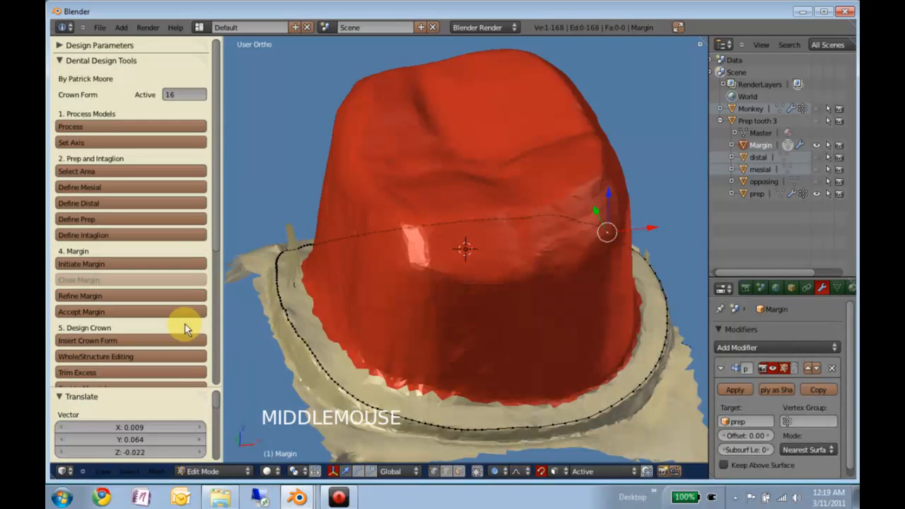
Step: Accept the refined margin and inspect the finished line around the prep
{"action": "left_click", "coordinate": [170, 311]}
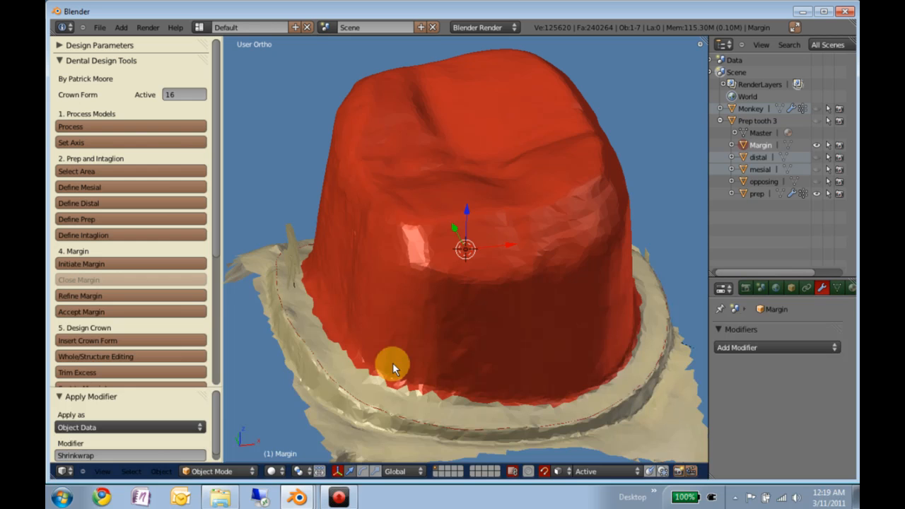
{"action": "scroll", "coordinate": [448, 302], "scroll_direction": "down", "scroll_amount": 2}
{"action": "middle_click_drag", "start_coordinate": [484, 263], "coordinate": [466, 330]}
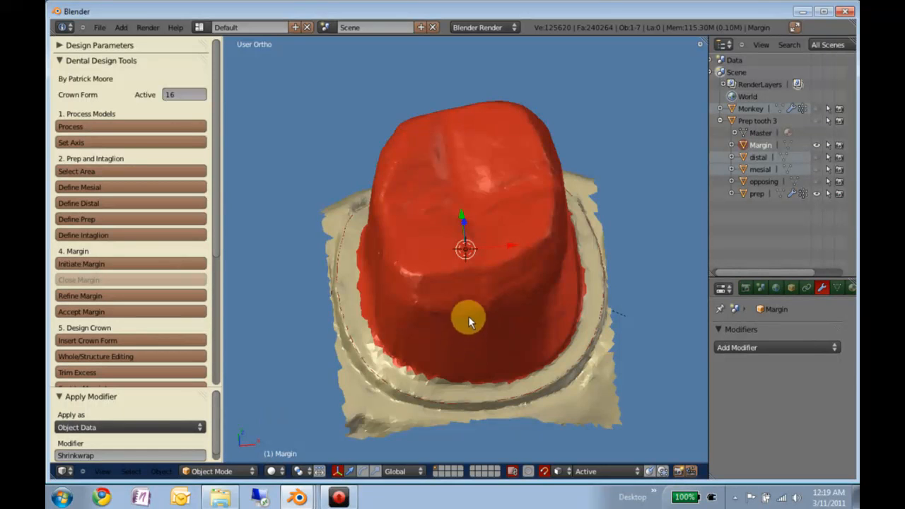
{"action": "middle_click_drag", "start_coordinate": [469, 316], "coordinate": [458, 160]}
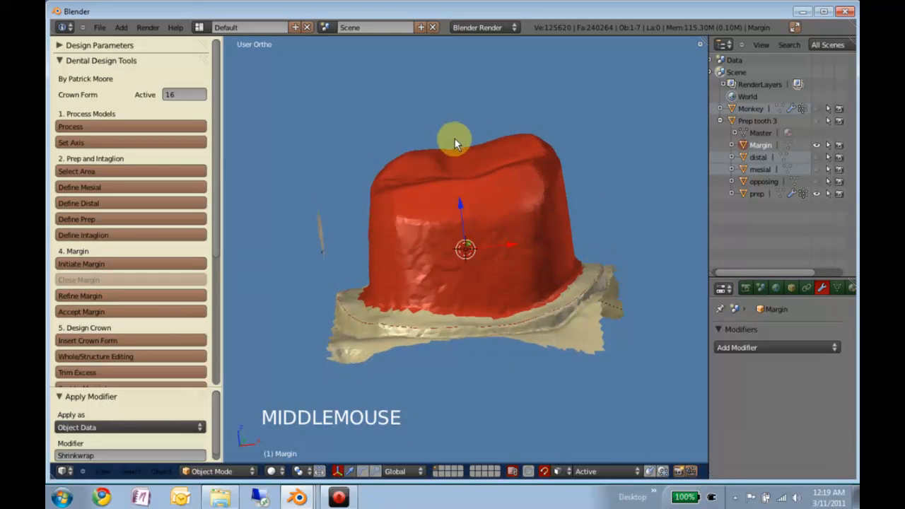
{"action": "left_click", "coordinate": [460, 144]}
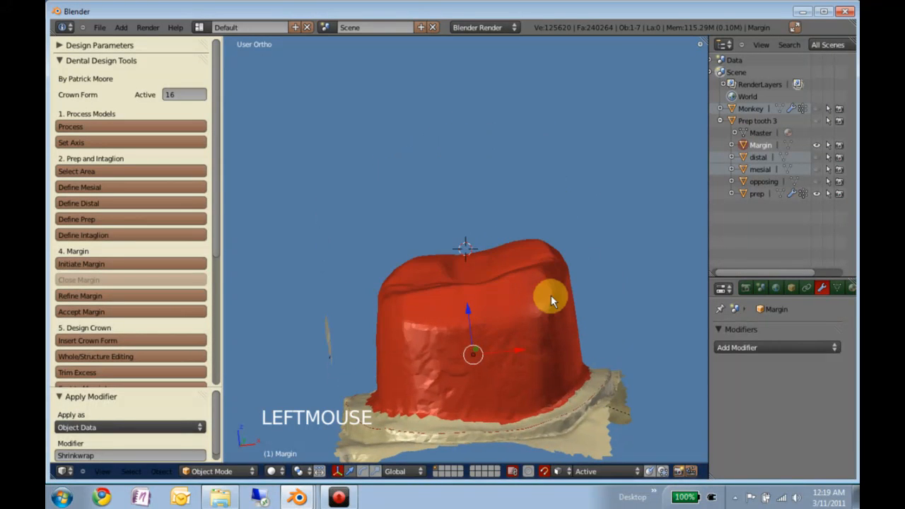
{"action": "middle_click_drag", "start_coordinate": [551, 295], "coordinate": [444, 320]}
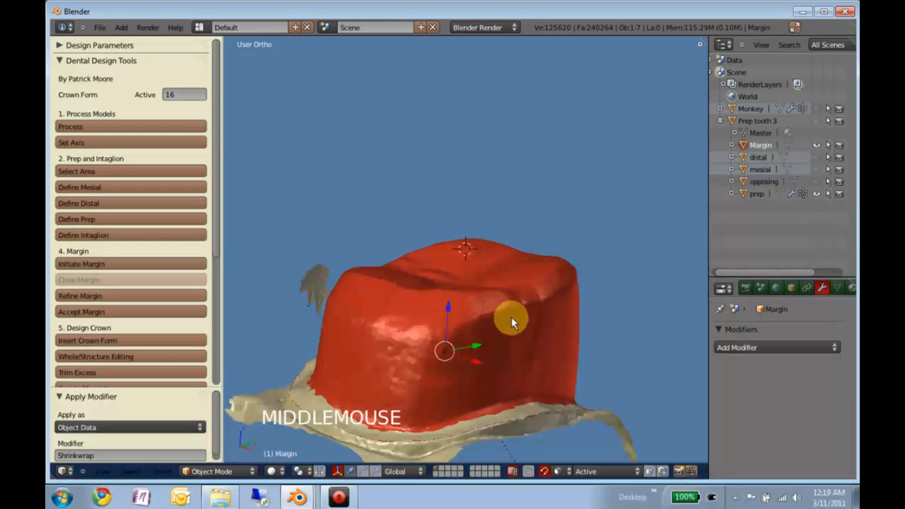
{"action": "middle_click_drag", "start_coordinate": [511, 323], "coordinate": [461, 347]}
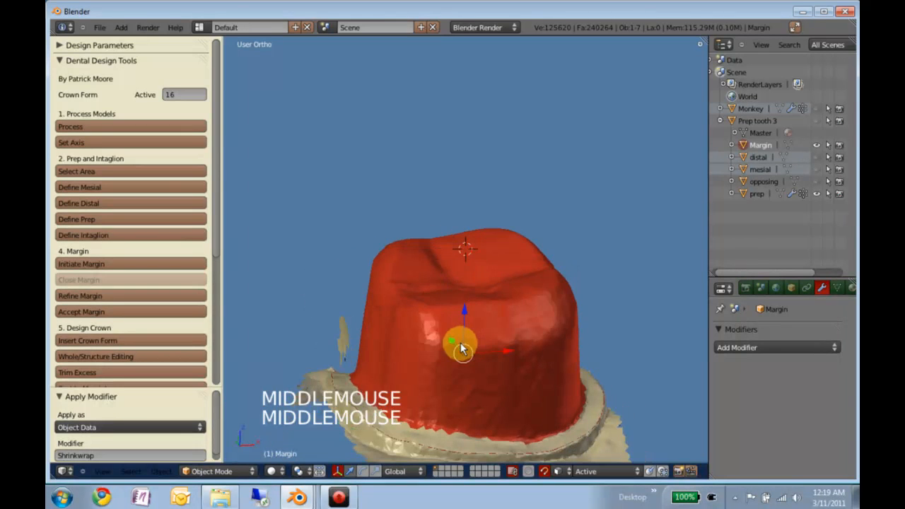
Step: Insert the crown form for tooth 16 over the prep and switch to the second Blender window with the four orthographic views
{"action": "left_click", "coordinate": [141, 340]}
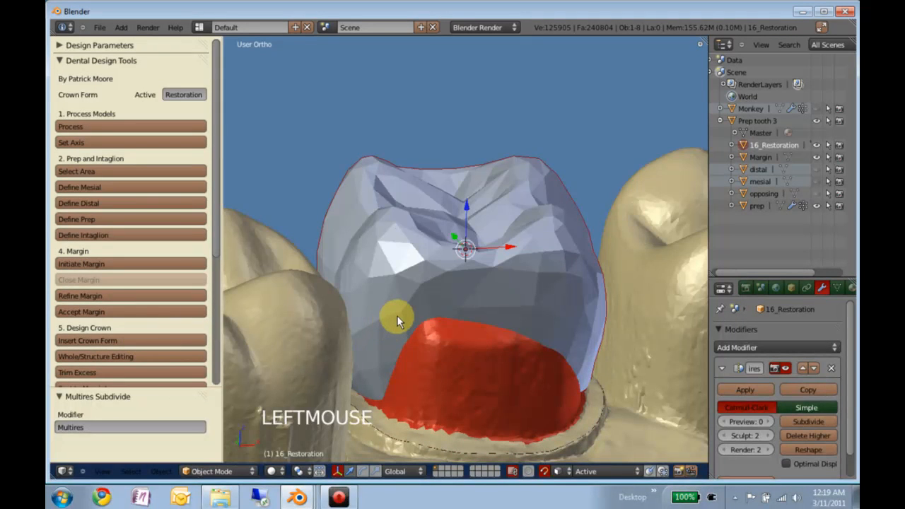
{"action": "key", "text": "alt+Tab"}
{"action": "key", "text": "alt+Tab"}
{"action": "key", "text": "alt+Tab"}
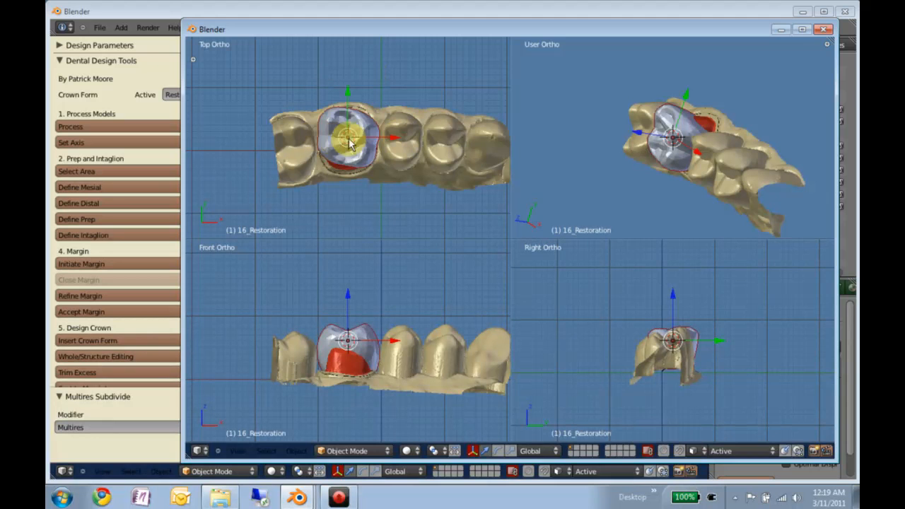
Step: In the top view, shift the crown about -0.304 along Y and rotate it about -79.3° around Z
{"action": "key", "text": "g"}
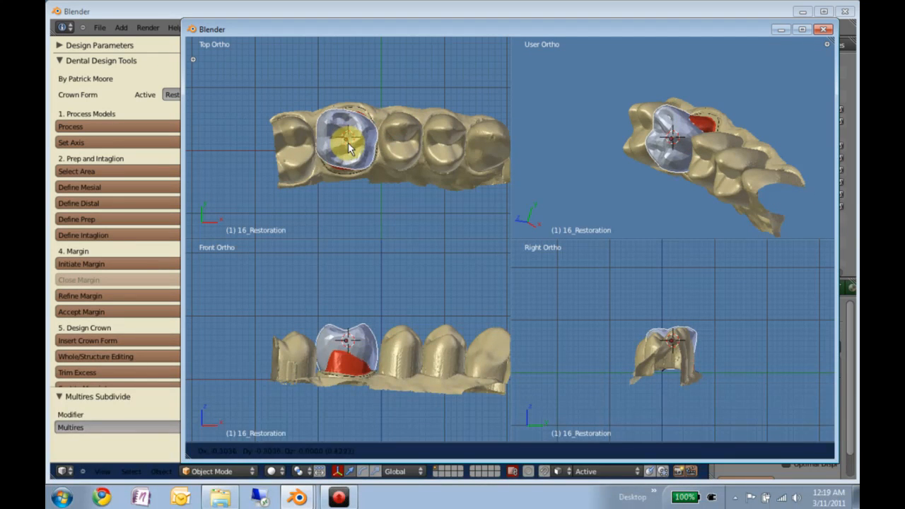
{"action": "left_click", "coordinate": [348, 148]}
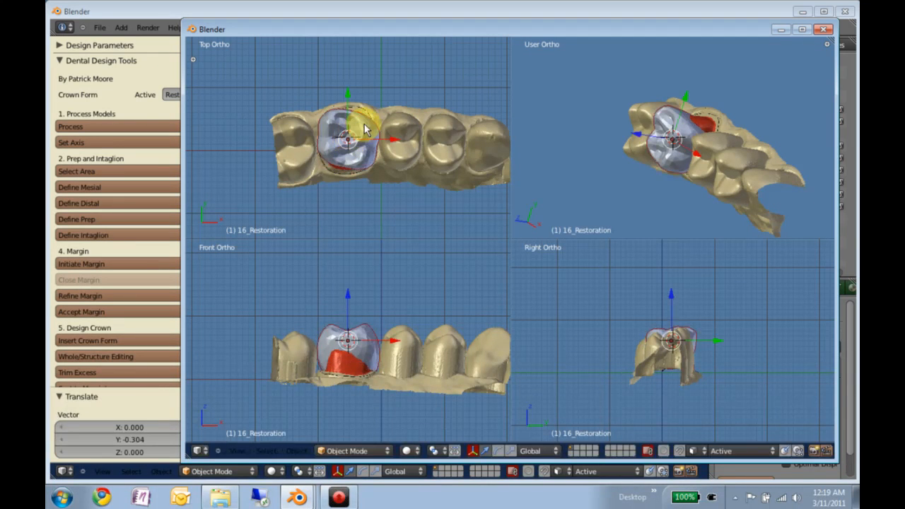
{"action": "key", "text": "z"}
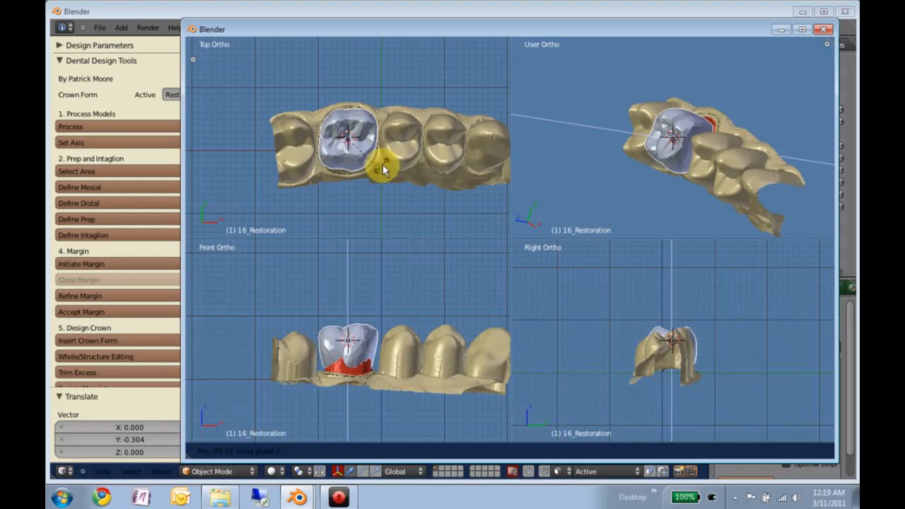
{"action": "left_click", "coordinate": [384, 164]}
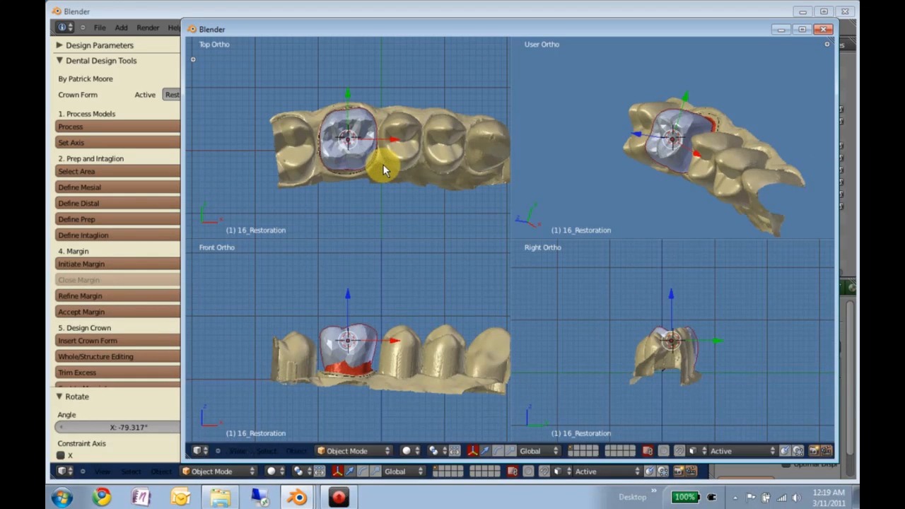
Step: Scale the crown uniformly by about 1.193 and lower it about 0.911 along Z in the front view
{"action": "key", "text": "s"}
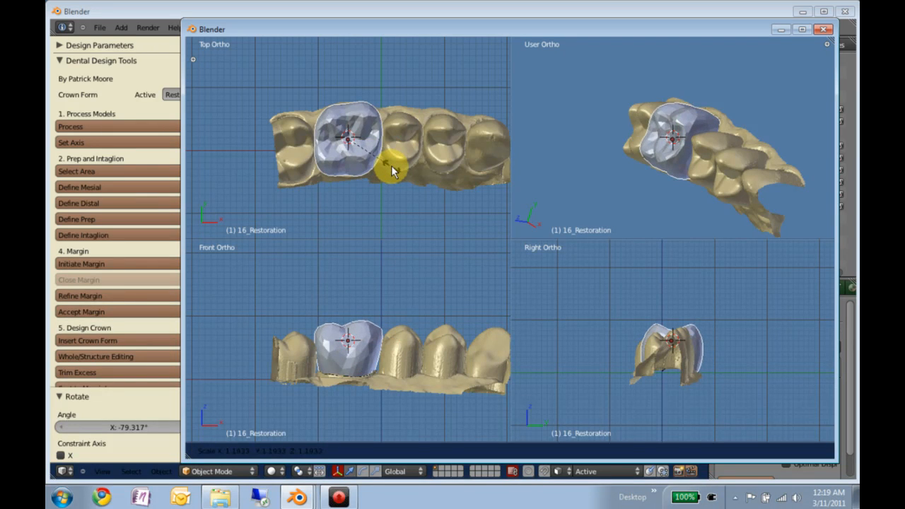
{"action": "left_click", "coordinate": [392, 170]}
{"action": "key", "text": "g"}
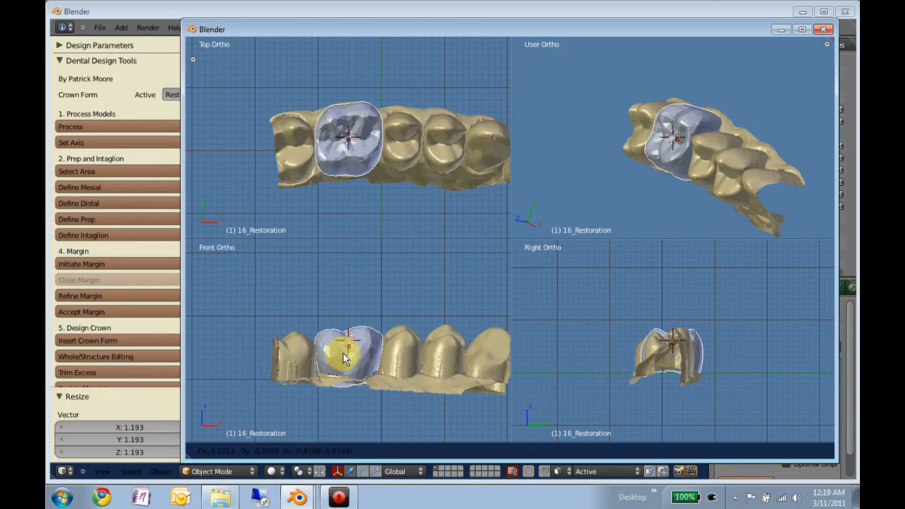
{"action": "left_click", "coordinate": [344, 348]}
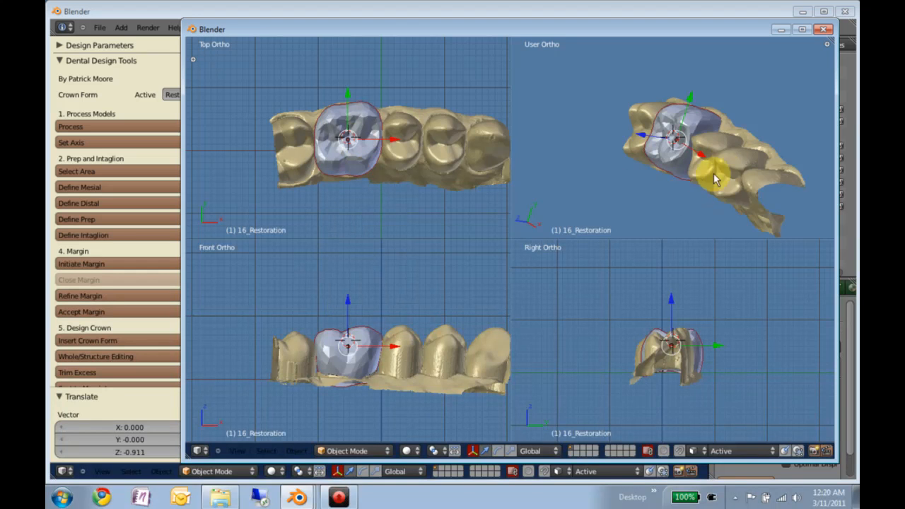
Step: Tilt the crown about 6.2° around X to align it with the neighbouring teeth, then return to the main Blender window
{"action": "middle_click_drag", "start_coordinate": [714, 162], "coordinate": [643, 162]}
{"action": "middle_click_drag", "start_coordinate": [742, 95], "coordinate": [685, 139]}
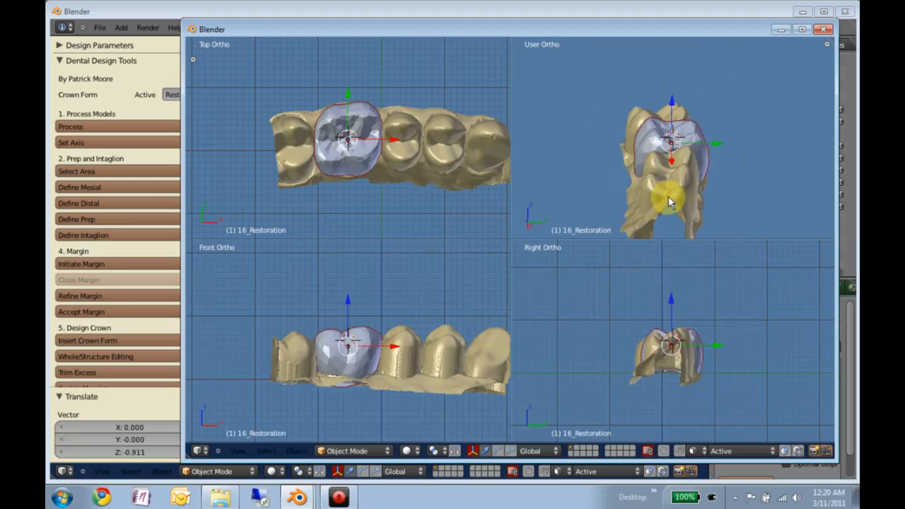
{"action": "middle_click_drag", "start_coordinate": [661, 196], "coordinate": [659, 226]}
{"action": "scroll", "coordinate": [657, 352], "scroll_direction": "down", "scroll_amount": 1}
{"action": "scroll", "coordinate": [656, 348], "scroll_direction": "up", "scroll_amount": 1}
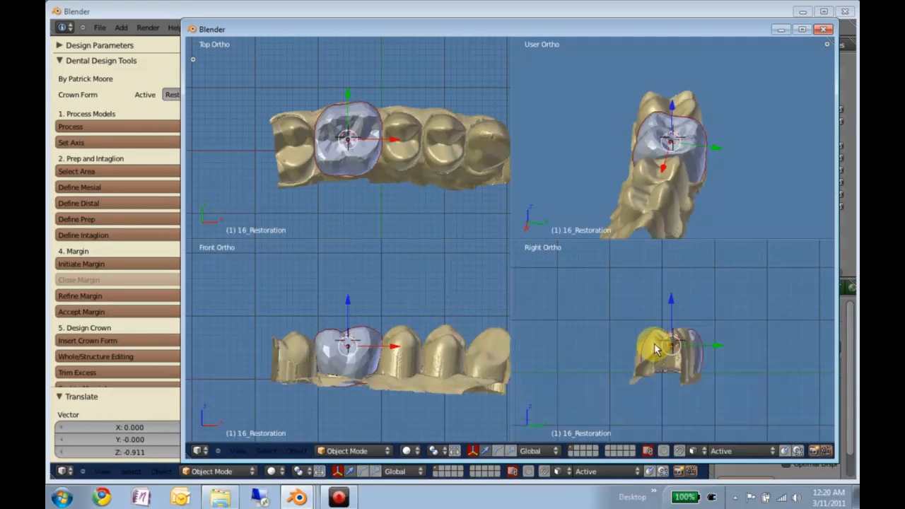
{"action": "scroll", "coordinate": [657, 345], "scroll_direction": "down", "scroll_amount": 4}
{"action": "scroll", "coordinate": [656, 342], "scroll_direction": "up", "scroll_amount": 6}
{"action": "scroll", "coordinate": [652, 340], "scroll_direction": "down", "scroll_amount": 4}
{"action": "scroll", "coordinate": [653, 340], "scroll_direction": "up", "scroll_amount": 3}
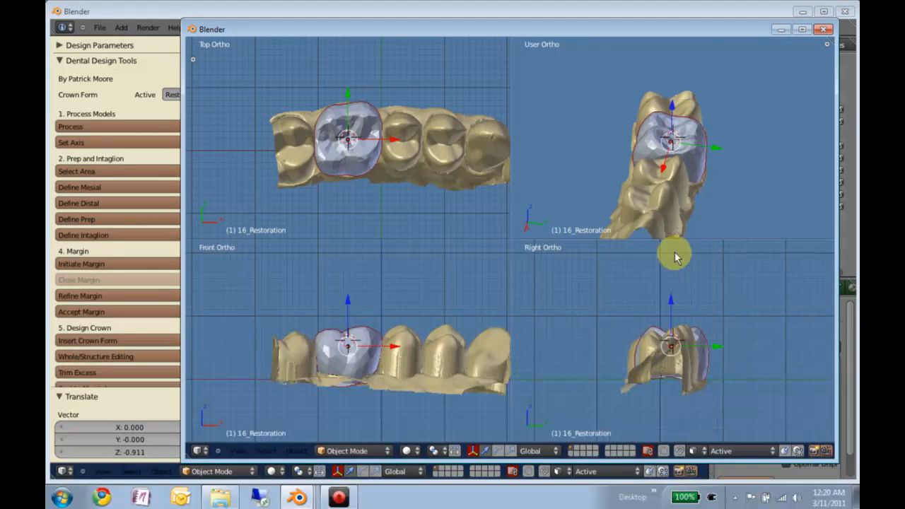
{"action": "middle_click_drag", "start_coordinate": [675, 181], "coordinate": [710, 151]}
{"action": "left_click_drag", "start_coordinate": [718, 142], "coordinate": [717, 136]}
{"action": "key", "text": "x"}
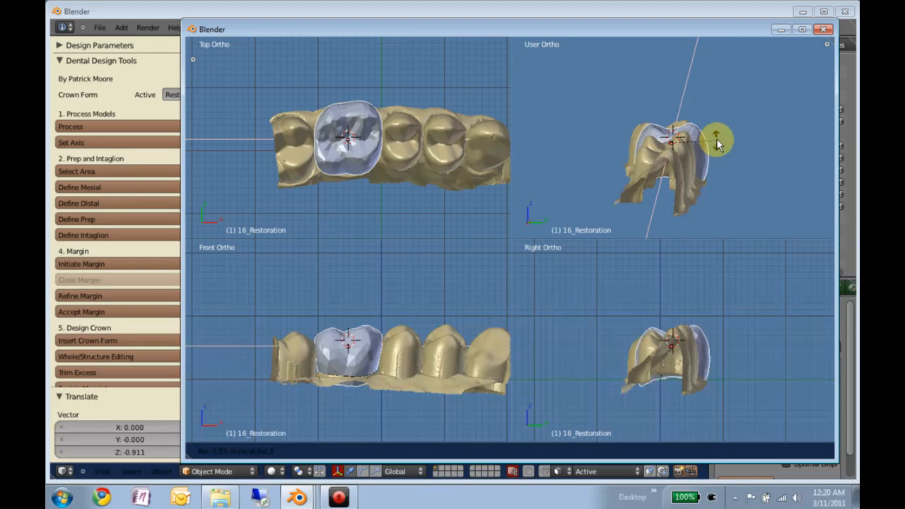
{"action": "left_click", "coordinate": [717, 139]}
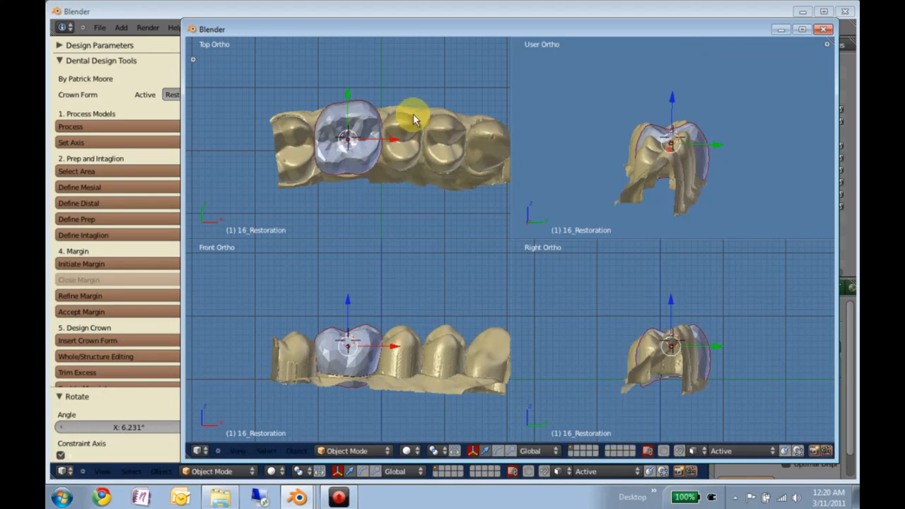
{"action": "left_click", "coordinate": [163, 11]}
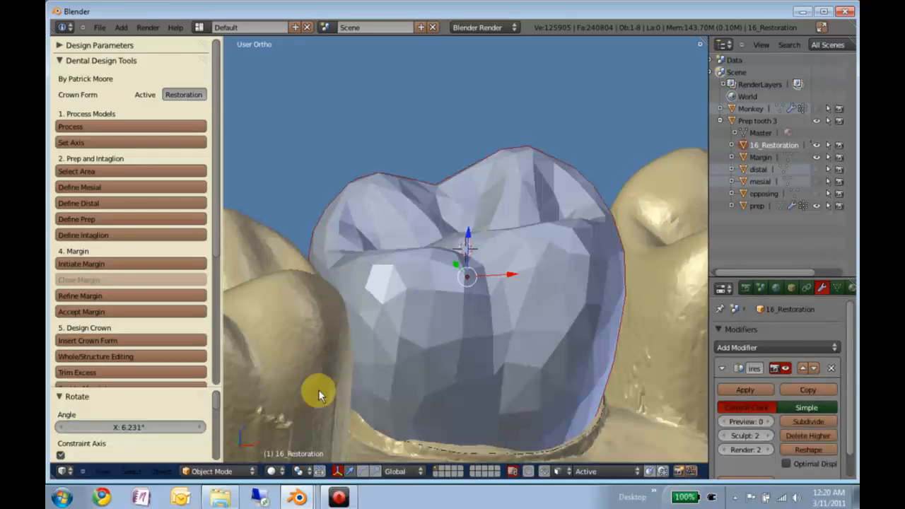